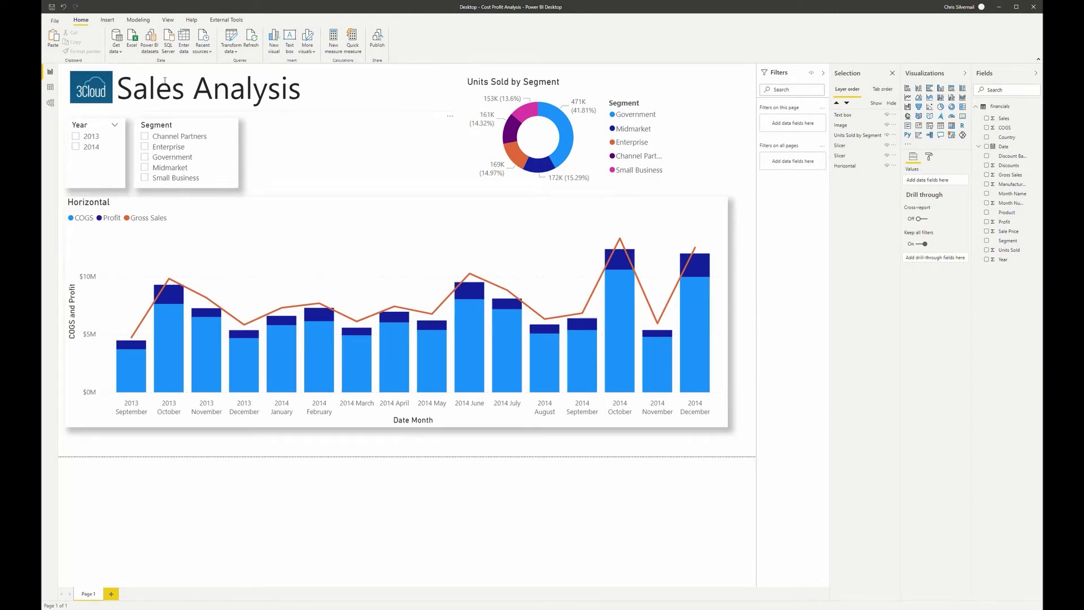
Switch the Sales Analysis report page to its empty phone layout.
{"action": "left_click", "coordinate": [167, 21]}
Place the 3Cloud logo and Sales Analysis title on the phone canvas, sizing the title box to fit.
{"action": "left_click", "coordinate": [270, 42]}
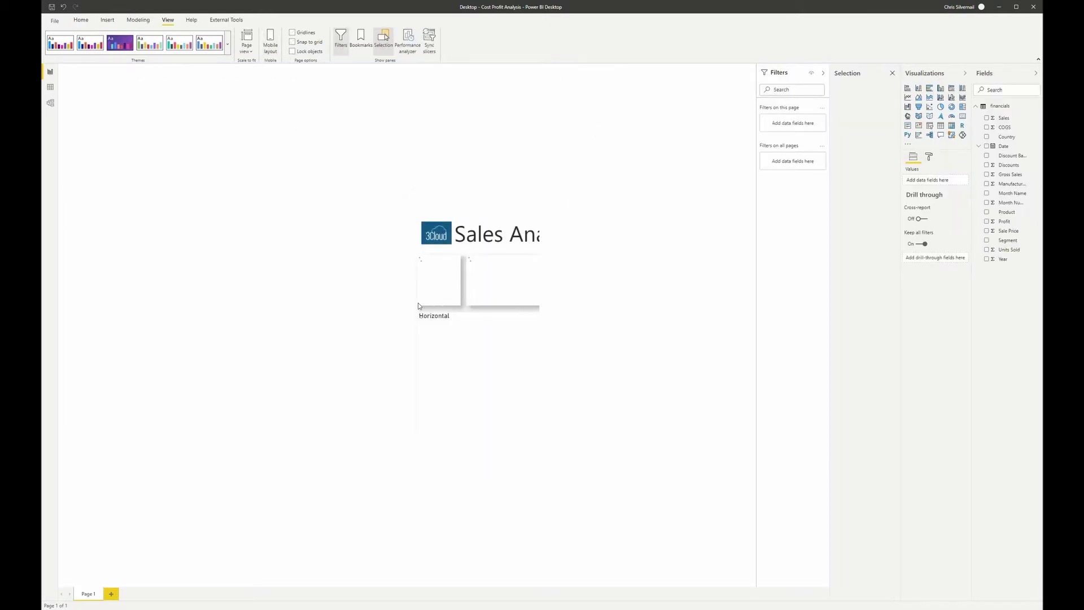
{"action": "left_click", "coordinate": [270, 44]}
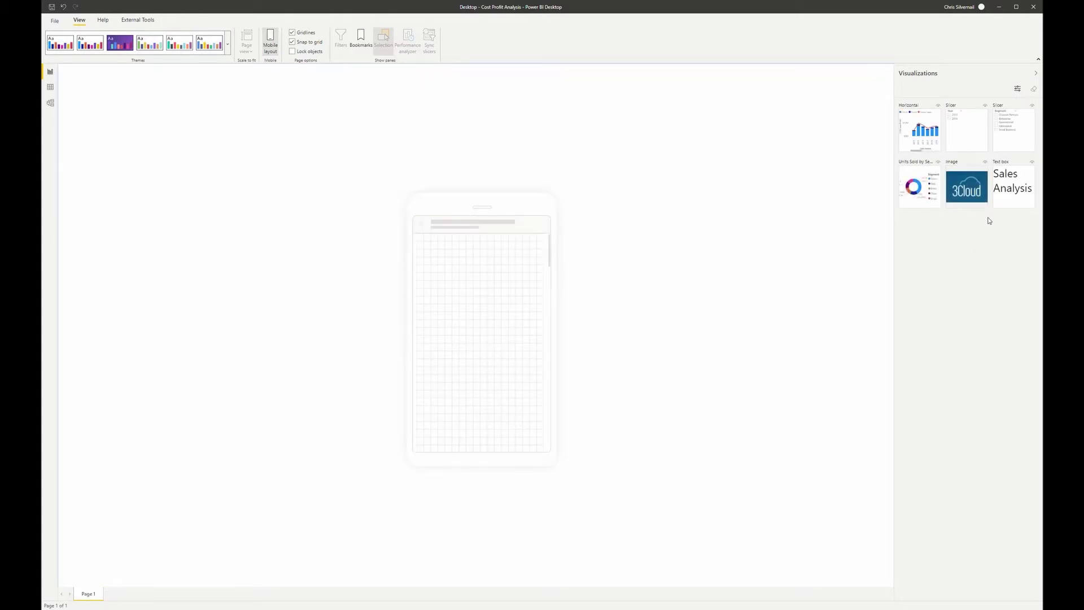
{"action": "left_click_drag", "start_coordinate": [967, 187], "coordinate": [438, 257]}
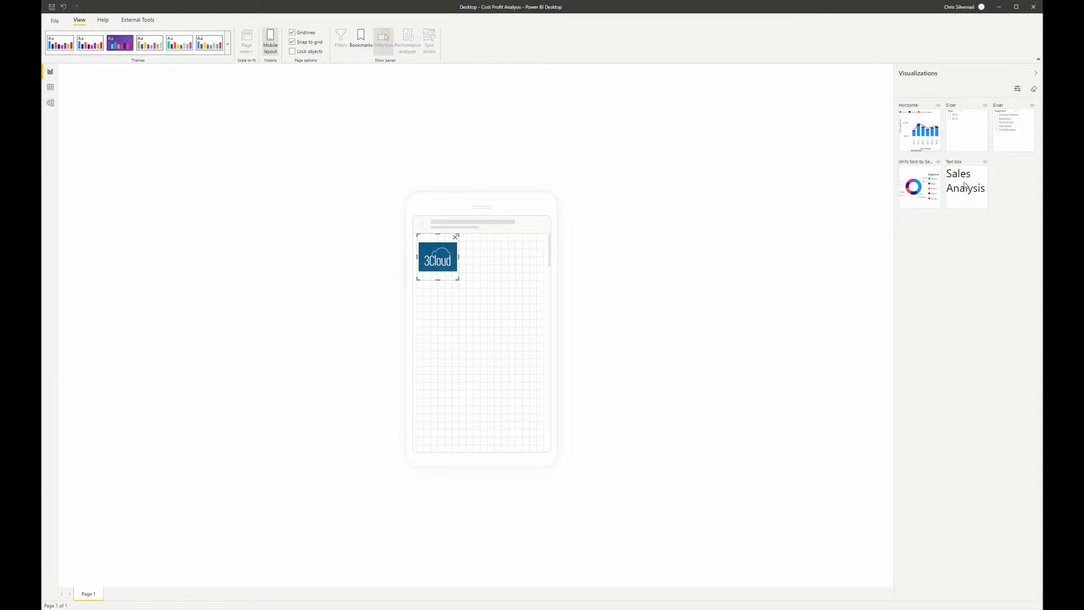
{"action": "left_click_drag", "start_coordinate": [966, 186], "coordinate": [504, 303]}
{"action": "left_click_drag", "start_coordinate": [466, 271], "coordinate": [417, 270]}
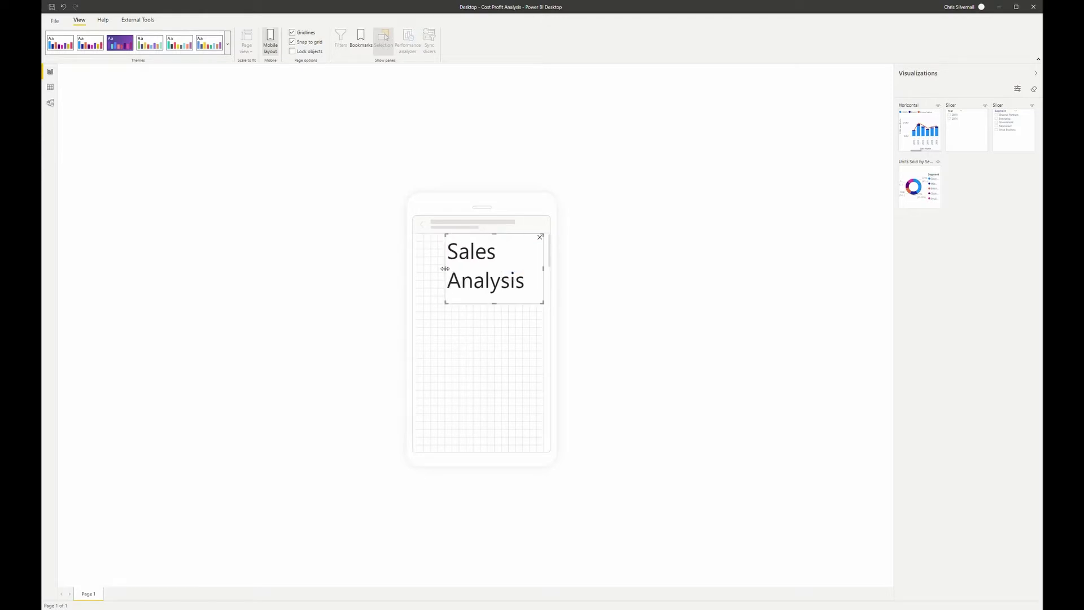
{"action": "left_click", "coordinate": [510, 353]}
{"action": "left_click_drag", "start_coordinate": [479, 302], "coordinate": [522, 299]}
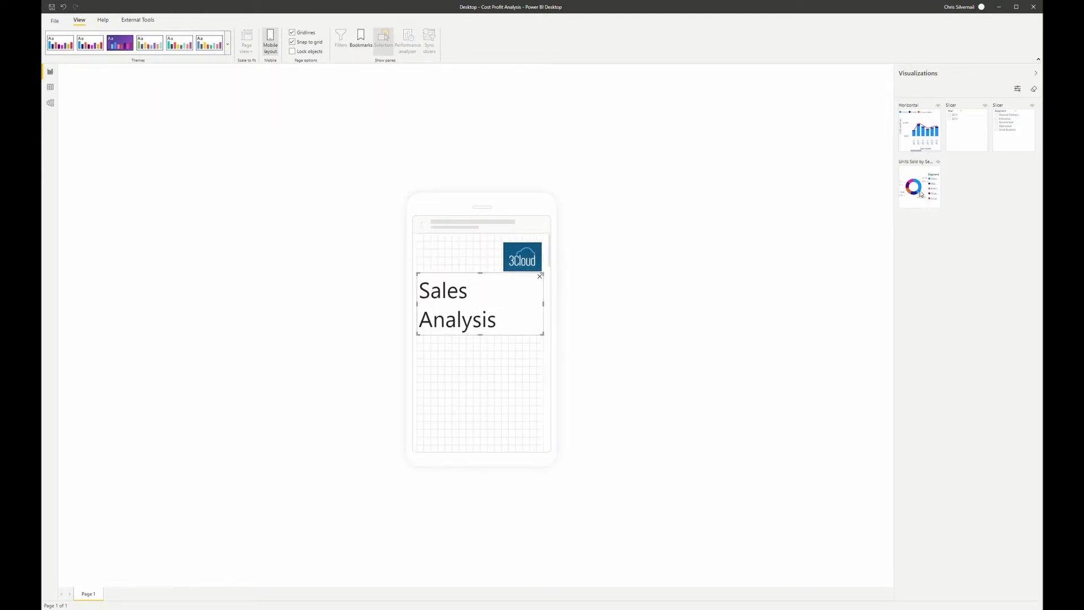
Add the Horizontal chart below the title and stretch it down to show fully.
{"action": "left_click_drag", "start_coordinate": [925, 127], "coordinate": [550, 367]}
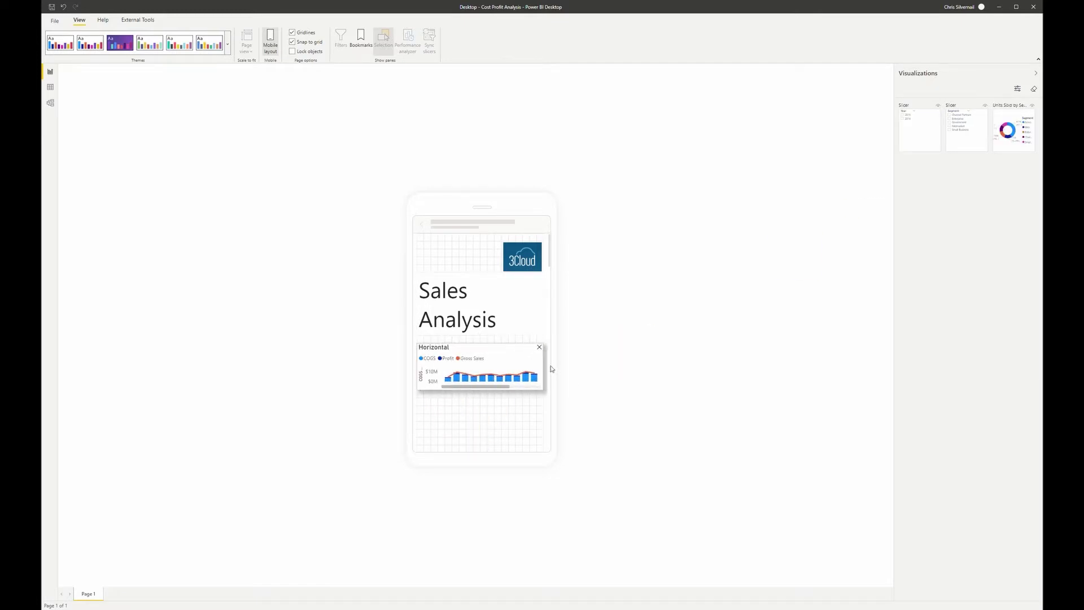
{"action": "left_click_drag", "start_coordinate": [481, 390], "coordinate": [482, 452]}
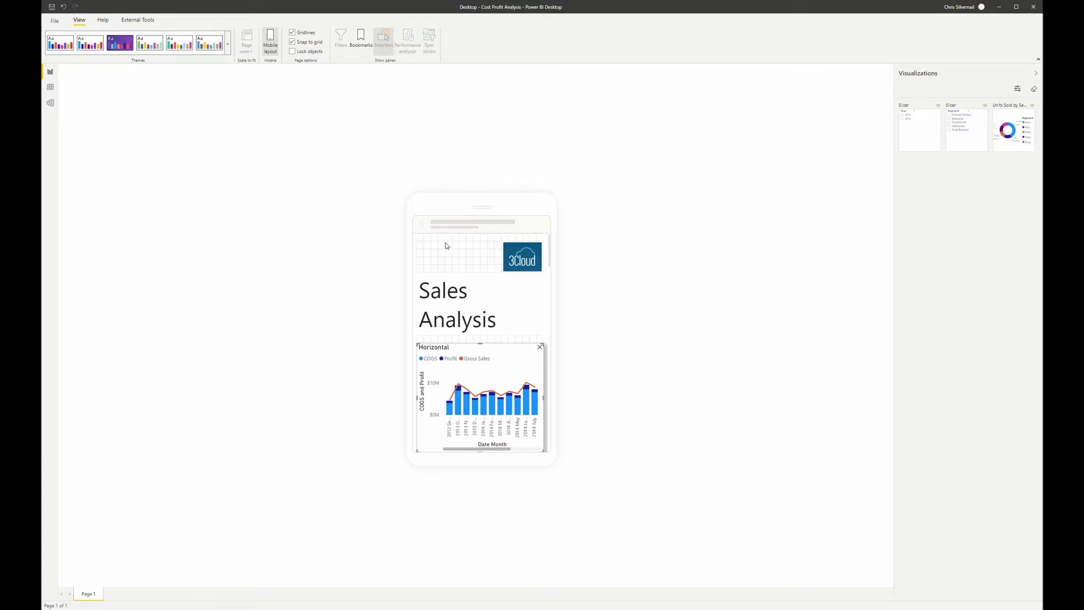
{"action": "left_click", "coordinate": [271, 43]}
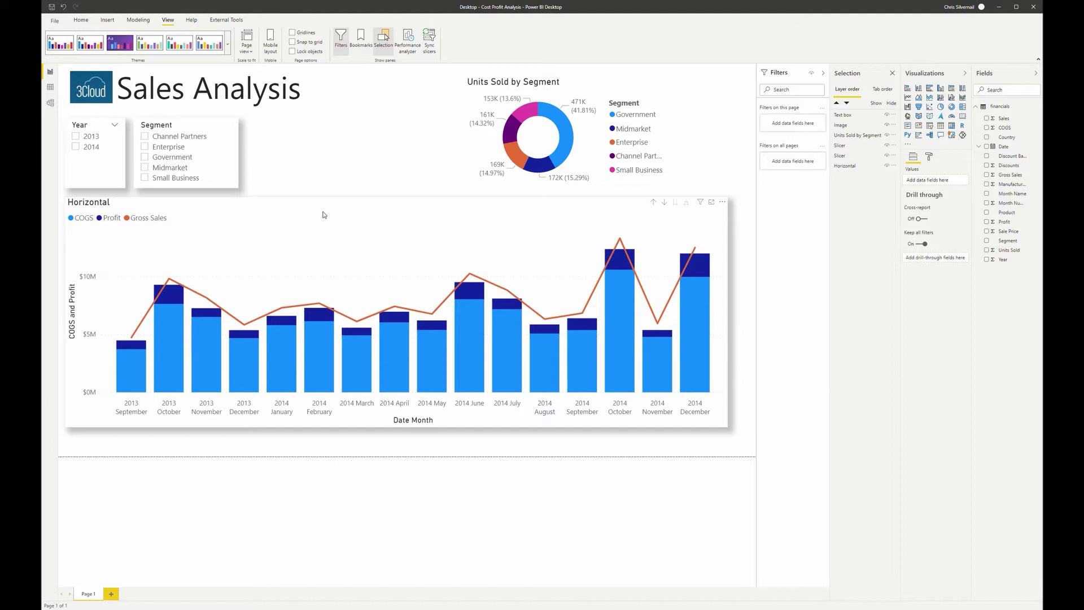
Move the phone layout's title box up over the logo.
{"action": "left_click", "coordinate": [271, 42]}
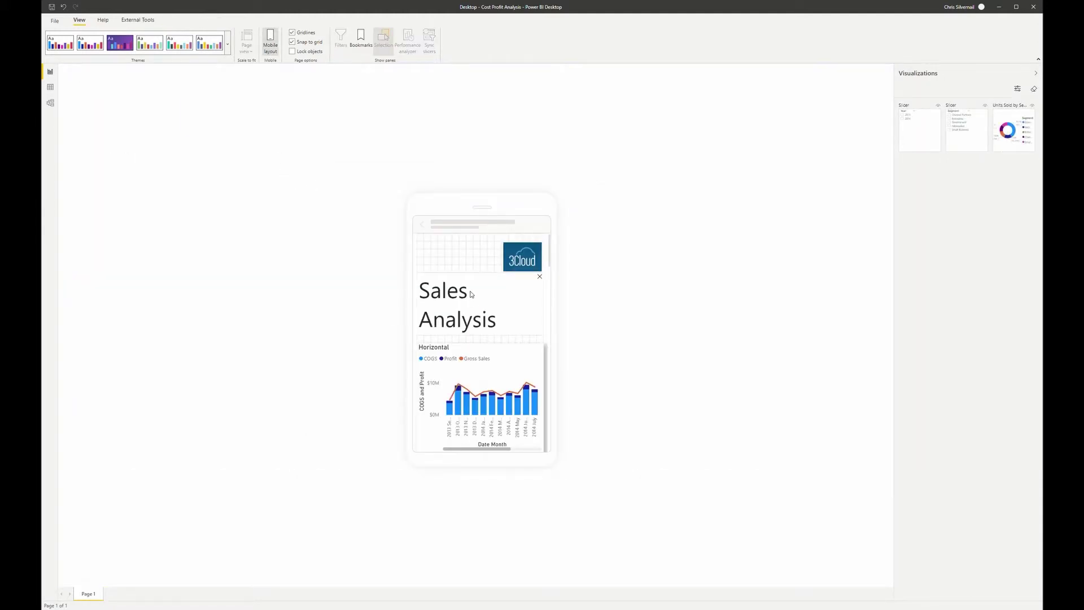
{"action": "left_click_drag", "start_coordinate": [472, 292], "coordinate": [472, 276]}
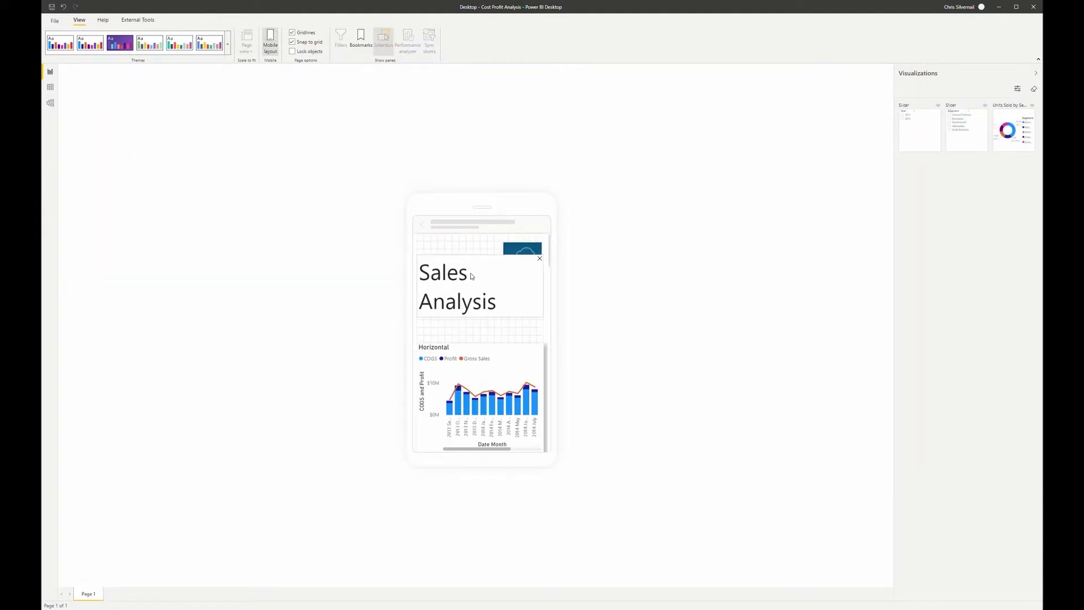
{"action": "left_click", "coordinate": [271, 42]}
Duplicate the Sales Analysis title box and set the copy's font size to 24.
{"action": "left_click", "coordinate": [269, 112]}
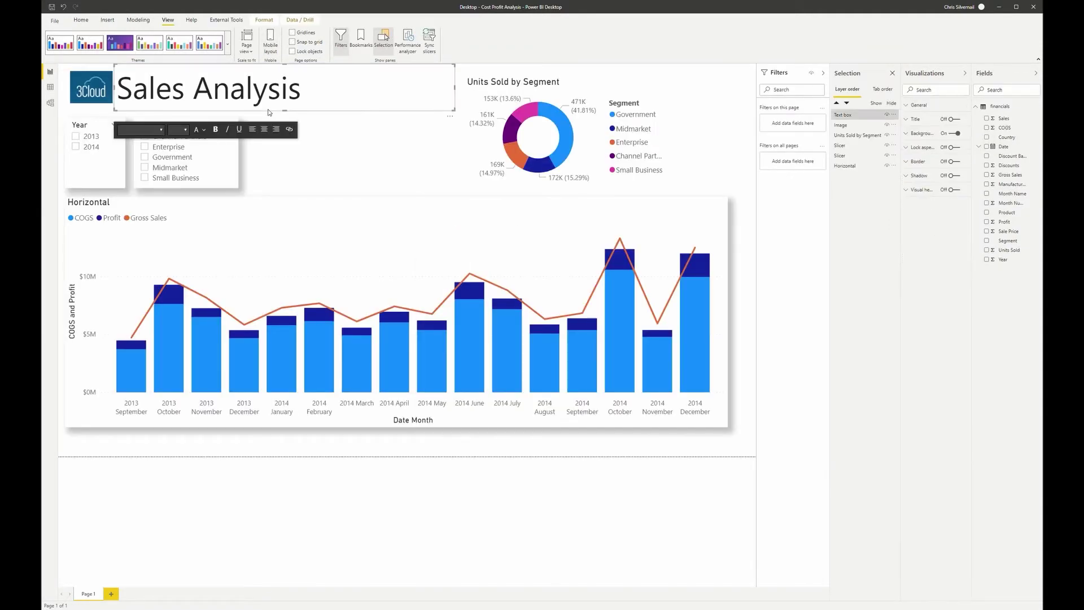
{"action": "key", "text": "ctrl+c"}
{"action": "key", "text": "ctrl+v"}
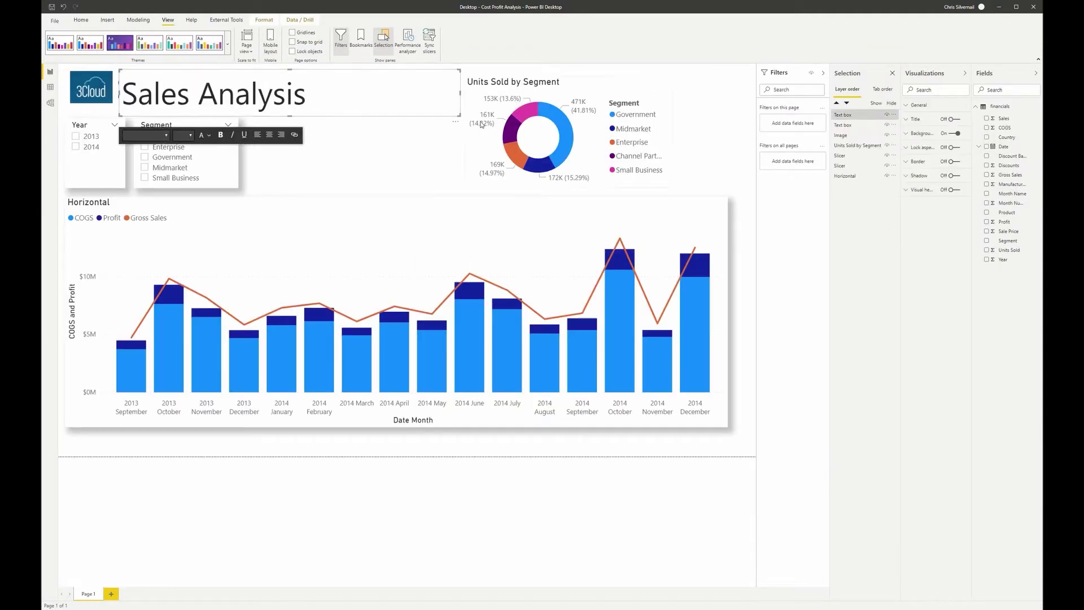
{"action": "left_click_drag", "start_coordinate": [305, 97], "coordinate": [124, 101]}
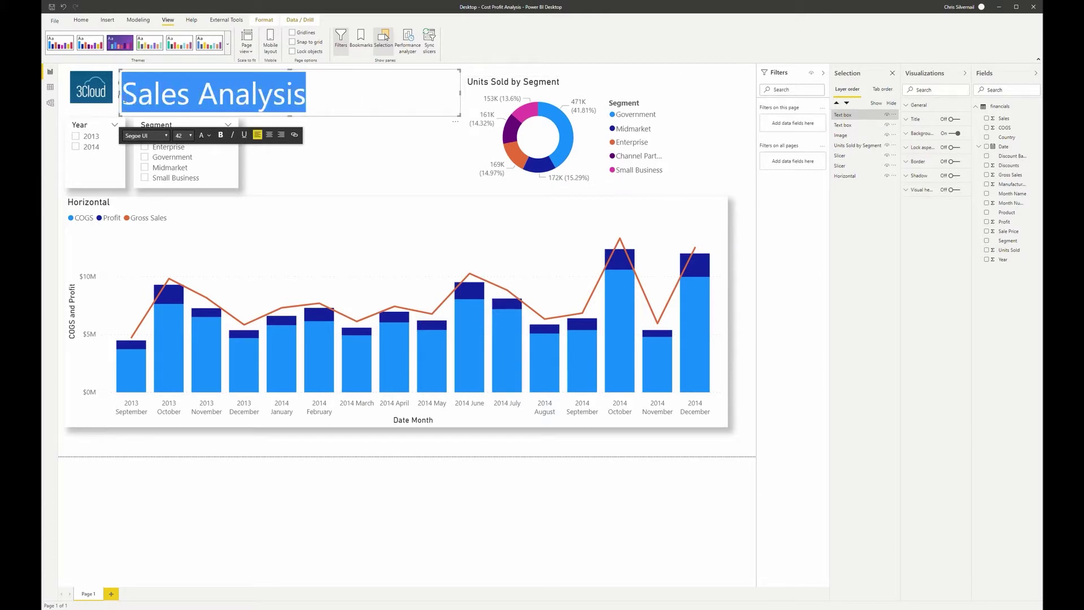
{"action": "left_click", "coordinate": [182, 136]}
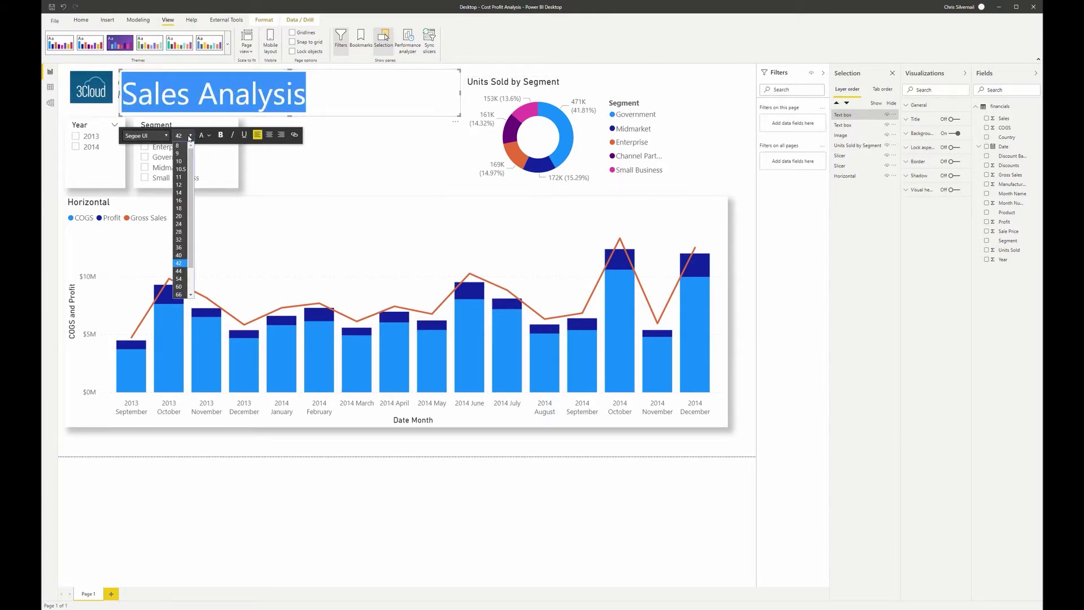
{"action": "left_click", "coordinate": [181, 223]}
{"action": "left_click", "coordinate": [331, 175]}
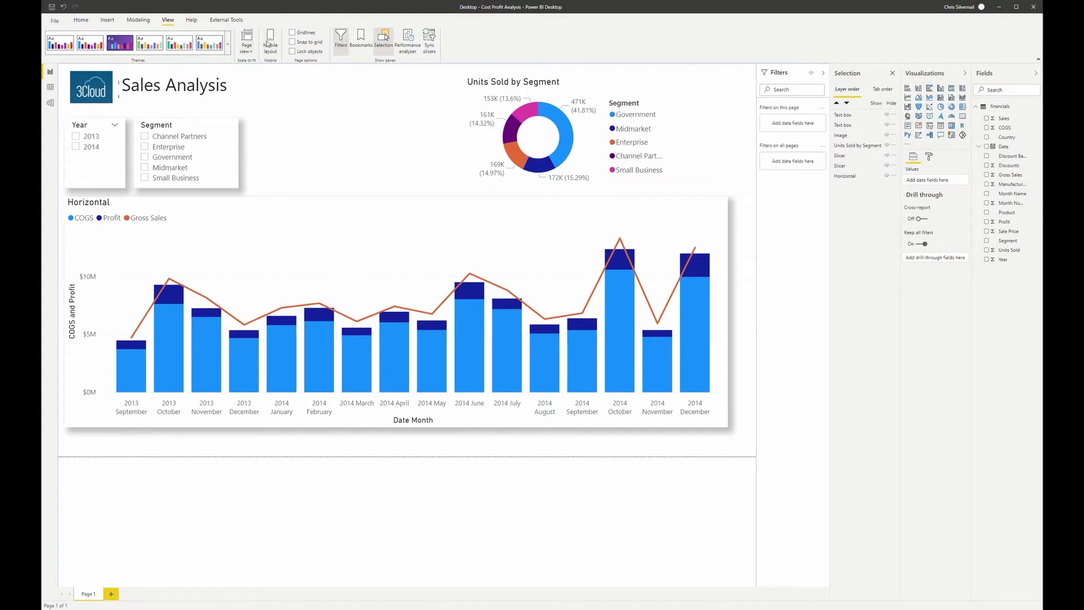
Replace the large phone-layout title with the 24-point copy beside the 3Cloud logo.
{"action": "left_click", "coordinate": [269, 44]}
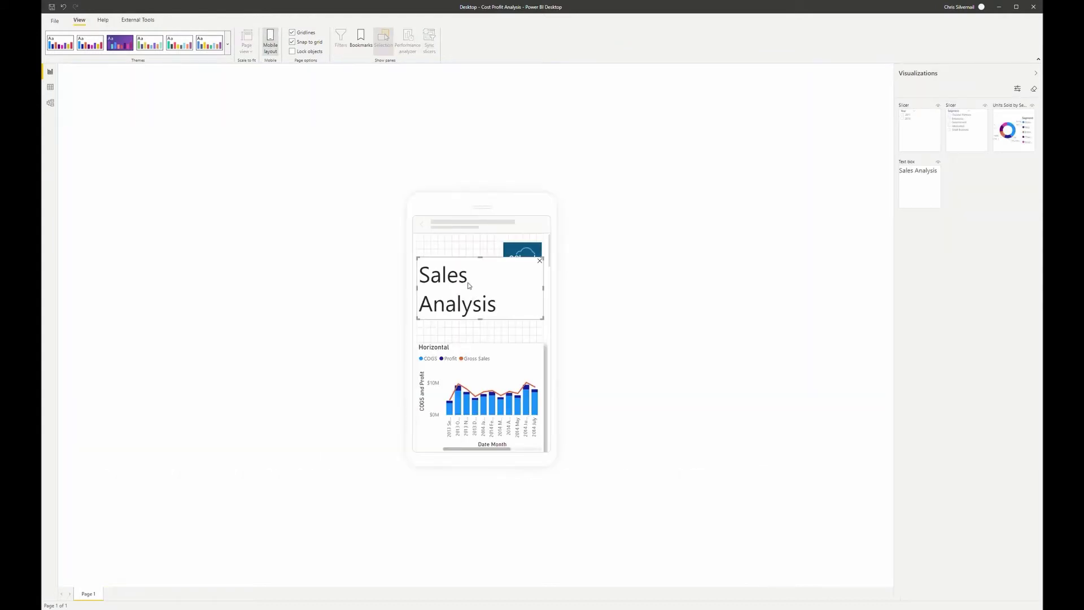
{"action": "key", "text": "Delete"}
{"action": "left_click_drag", "start_coordinate": [984, 207], "coordinate": [441, 257]}
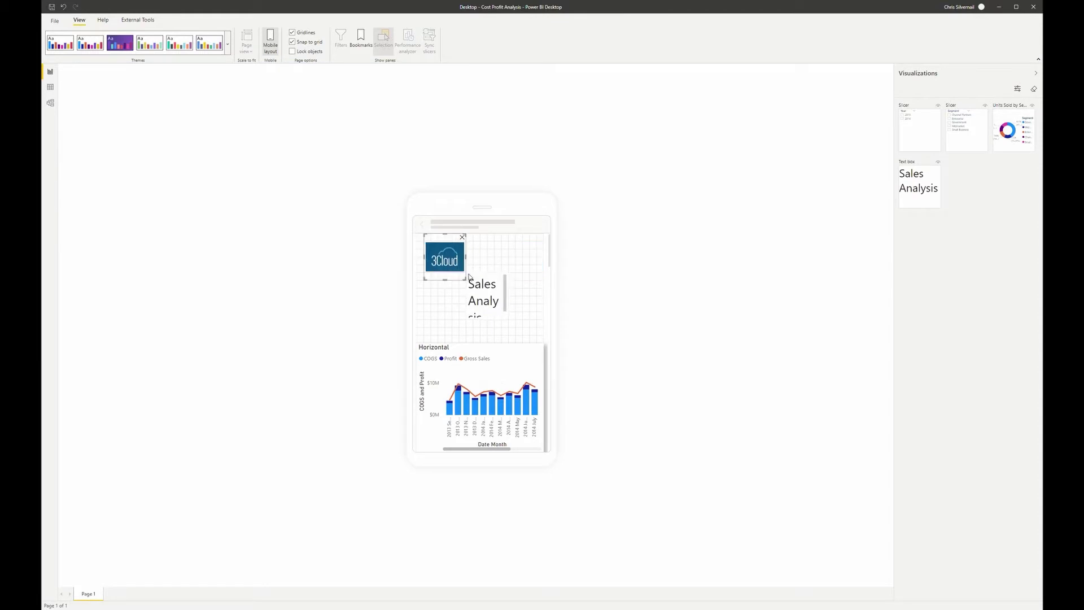
{"action": "left_click_drag", "start_coordinate": [506, 299], "coordinate": [502, 254]}
{"action": "left_click", "coordinate": [496, 293]}
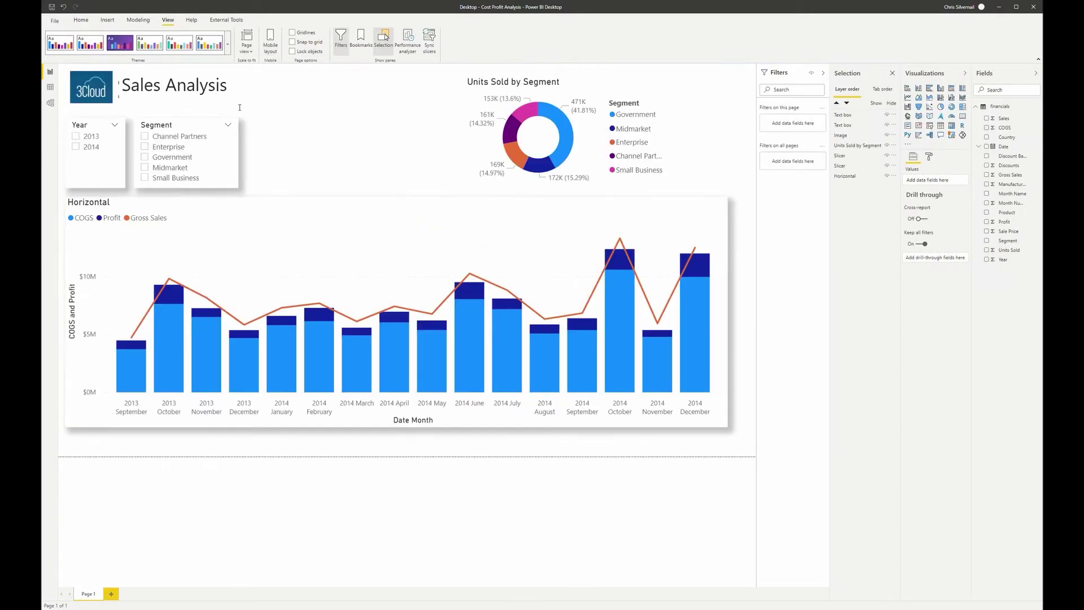
Delete the duplicated Sales Analysis title box.
{"action": "left_click", "coordinate": [192, 73]}
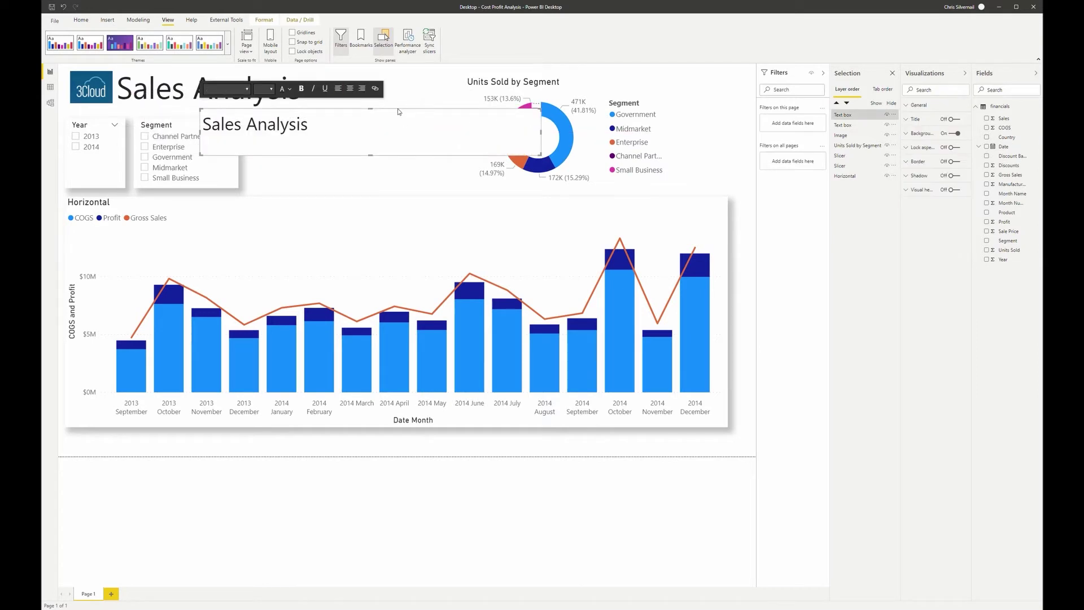
{"action": "key", "text": "Delete"}
{"action": "left_click", "coordinate": [270, 42]}
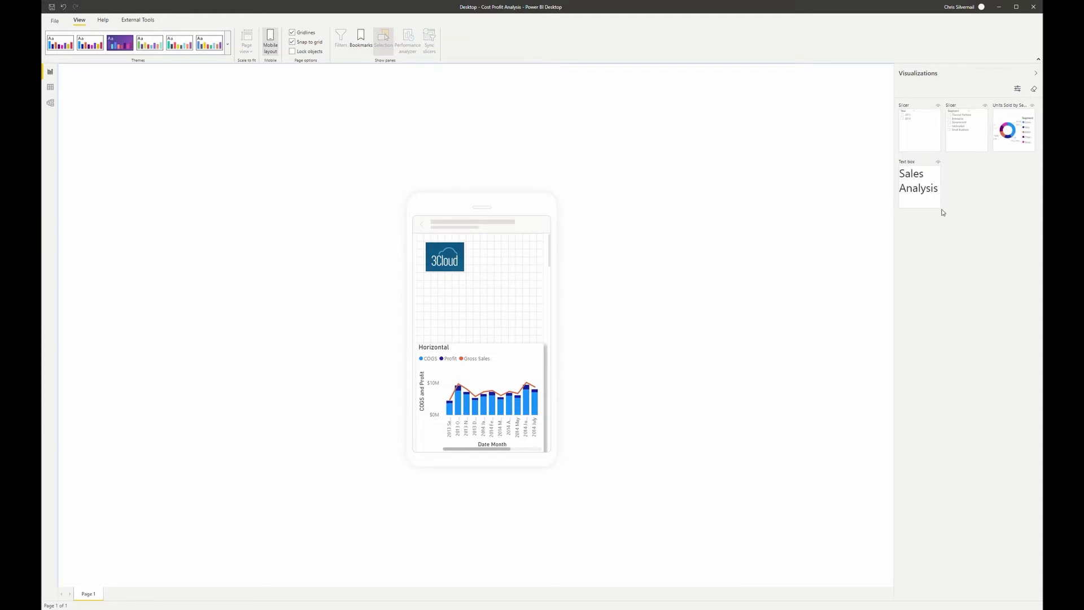
{"action": "left_click", "coordinate": [270, 44]}
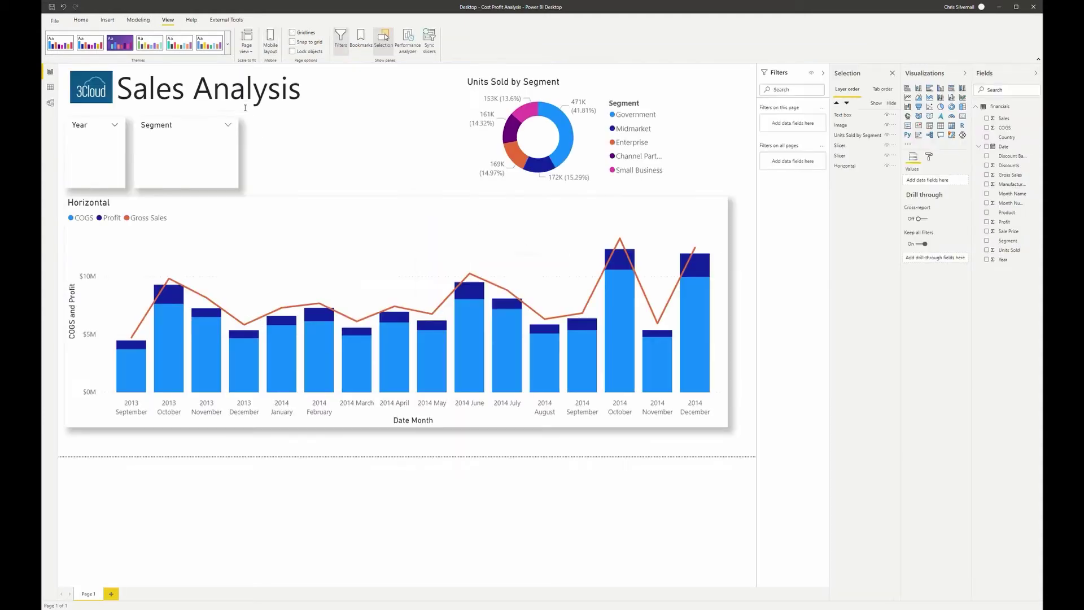
Paste a fresh copy of the title box and set its text to size 24.
{"action": "left_click", "coordinate": [257, 112]}
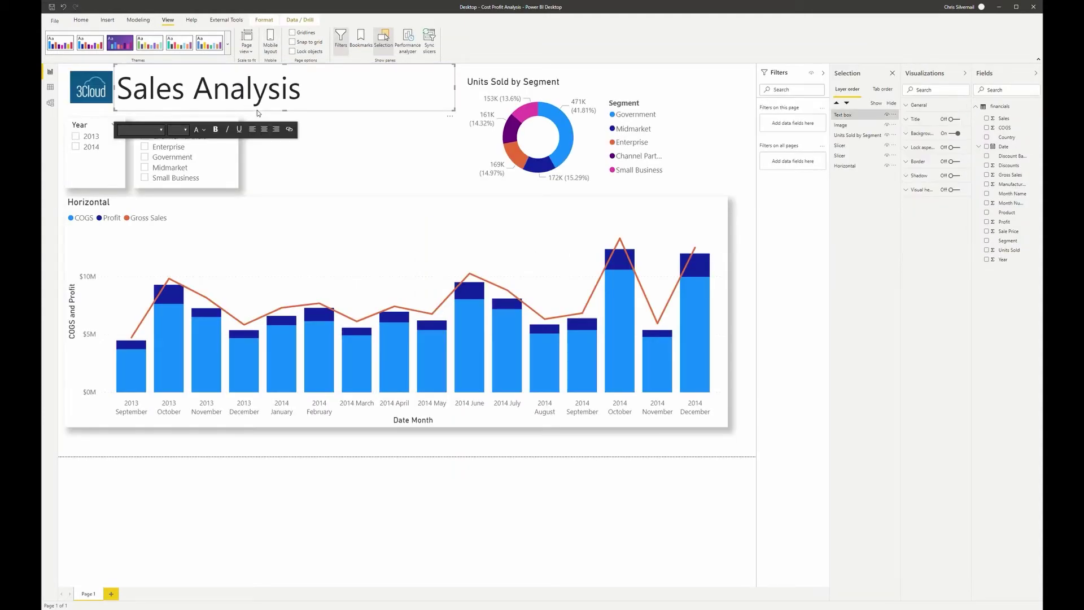
{"action": "key", "text": "ctrl+c"}
{"action": "key", "text": "ctrl+v"}
{"action": "left_click_drag", "start_coordinate": [306, 96], "coordinate": [121, 102]}
{"action": "left_click", "coordinate": [185, 135]}
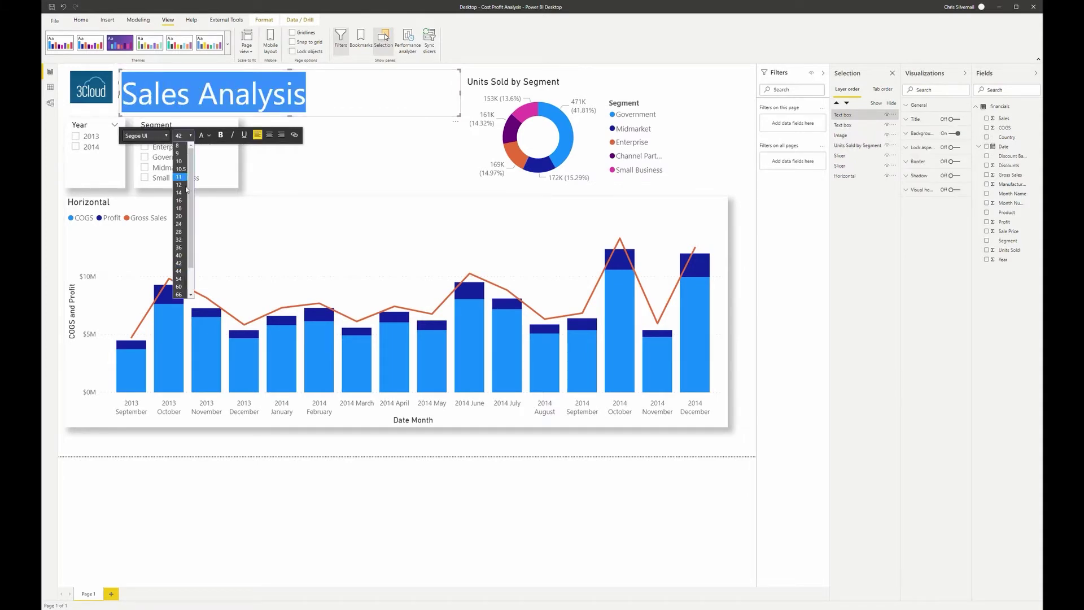
{"action": "left_click", "coordinate": [181, 221]}
{"action": "left_click", "coordinate": [339, 140]}
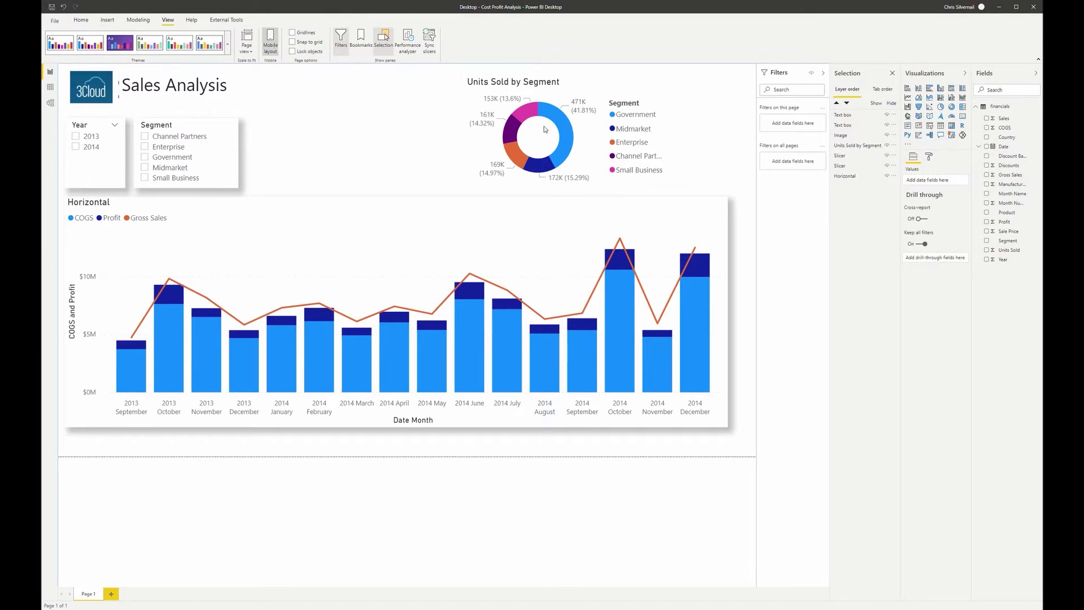
Place the 24-point title beside the logo on the phone page and hide it on the desktop page.
{"action": "left_click", "coordinate": [271, 42]}
{"action": "left_click_drag", "start_coordinate": [973, 196], "coordinate": [506, 280]}
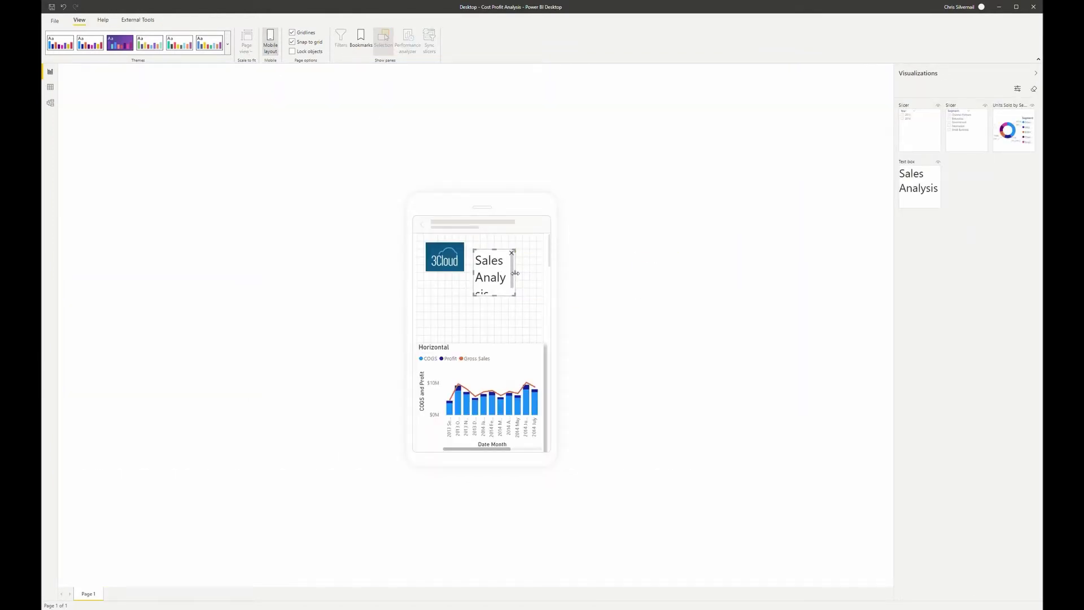
{"action": "left_click_drag", "start_coordinate": [505, 260], "coordinate": [498, 252]}
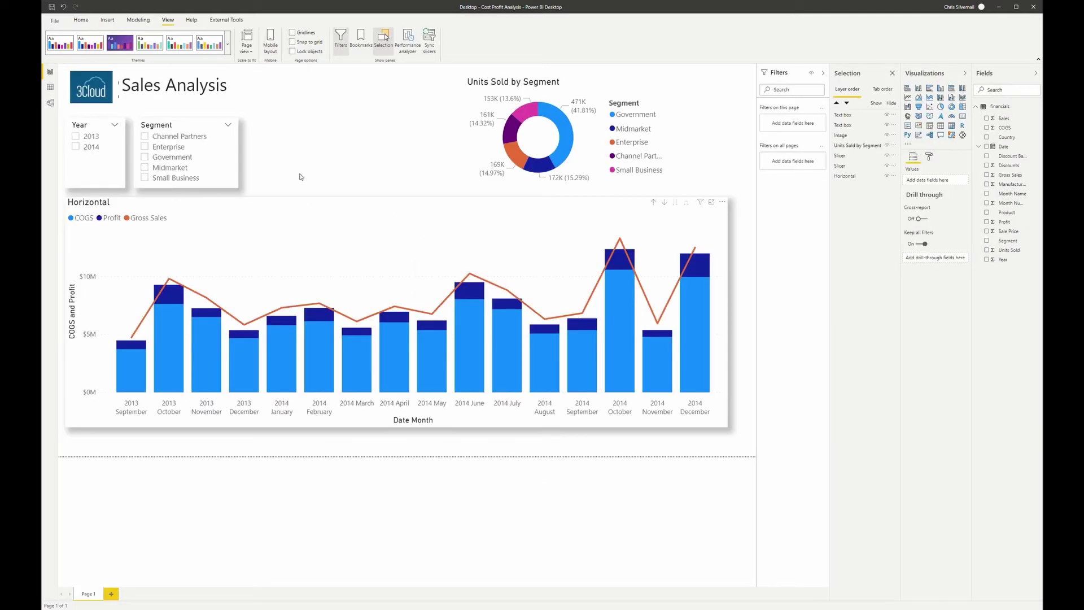
{"action": "left_click", "coordinate": [227, 78]}
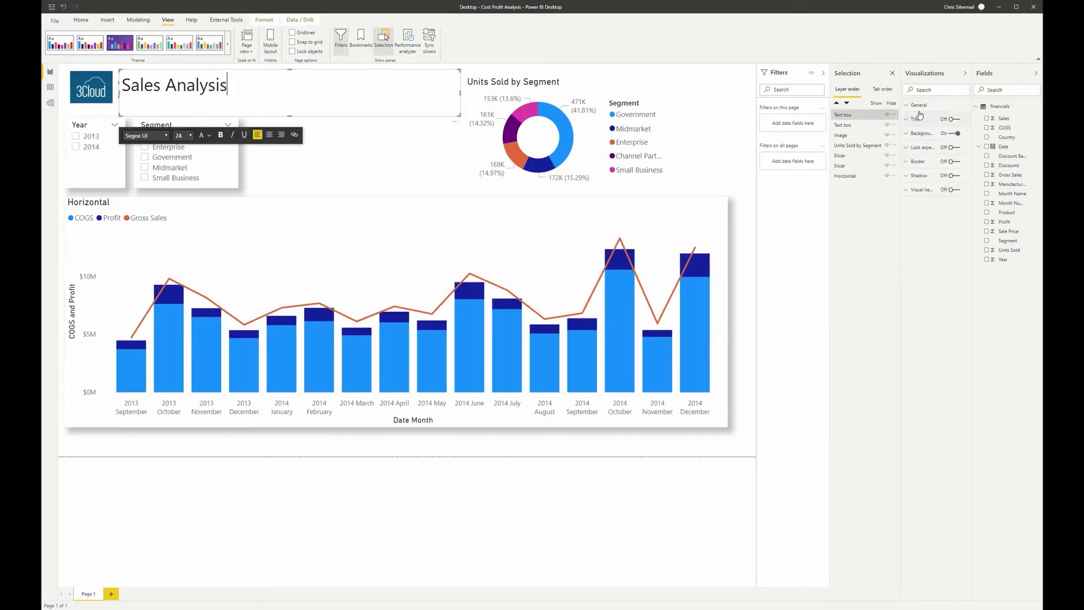
{"action": "left_click", "coordinate": [565, 192]}
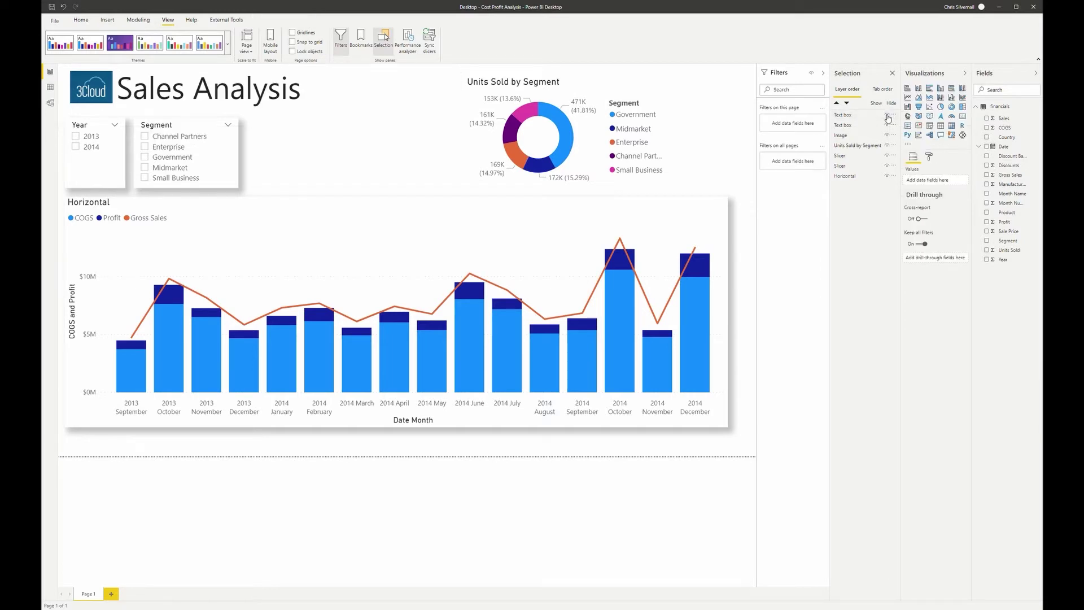
{"action": "left_click", "coordinate": [270, 48]}
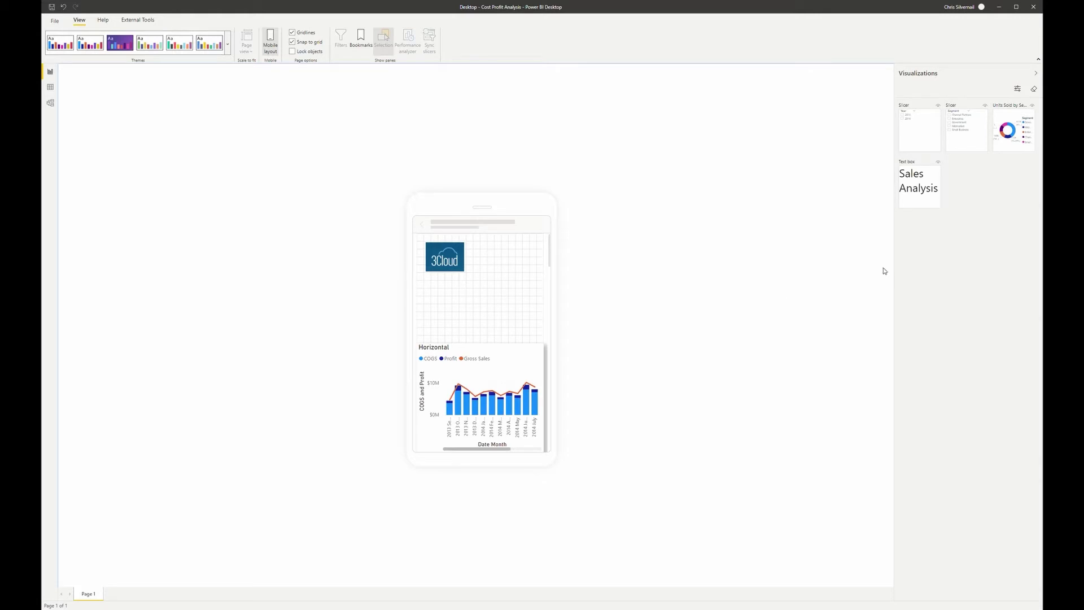
Drag the title box's top and bottom edges in to fit the text.
{"action": "left_click", "coordinate": [272, 52]}
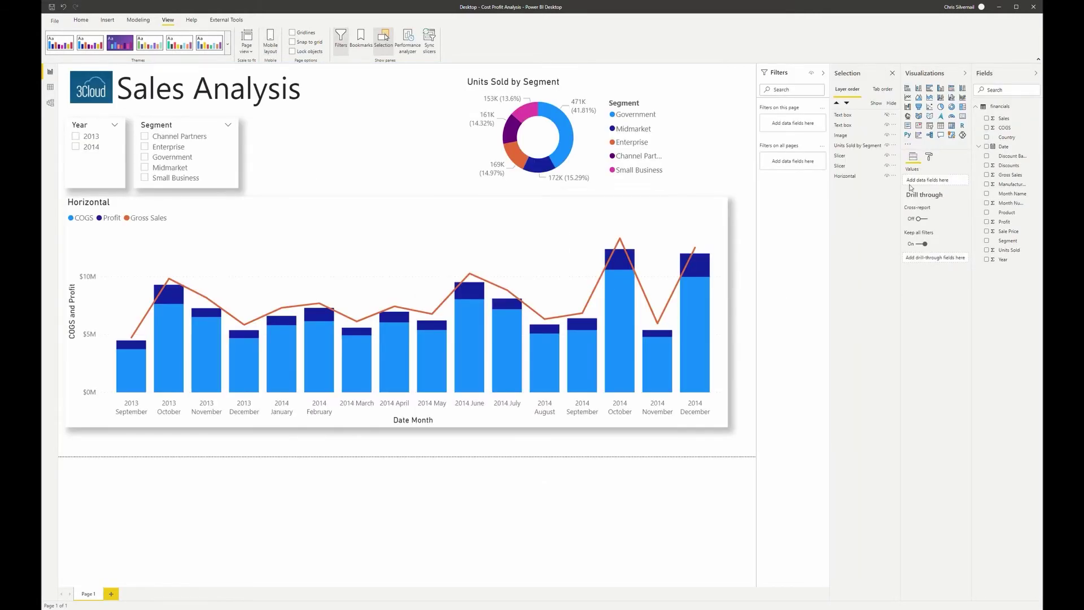
{"action": "left_click", "coordinate": [207, 86]}
{"action": "key", "text": "Escape"}
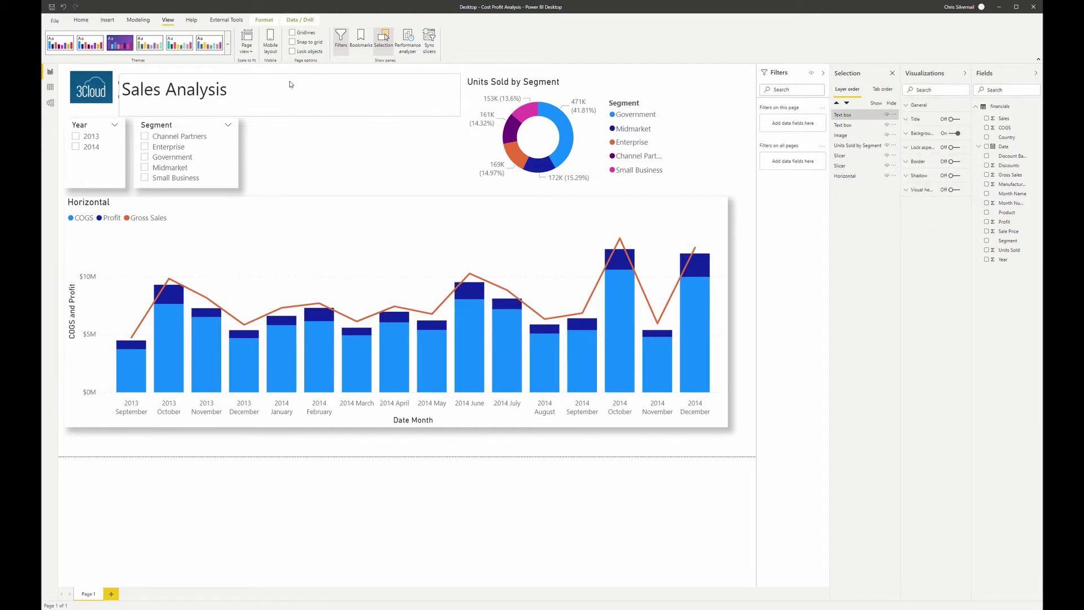
{"action": "left_click", "coordinate": [291, 84]}
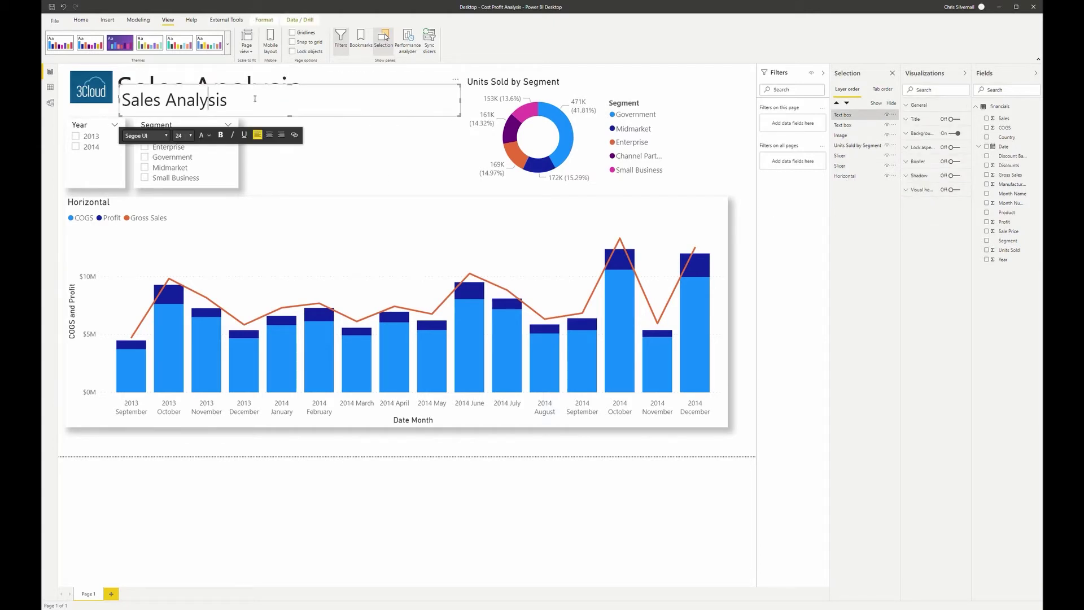
{"action": "left_click", "coordinate": [411, 102]}
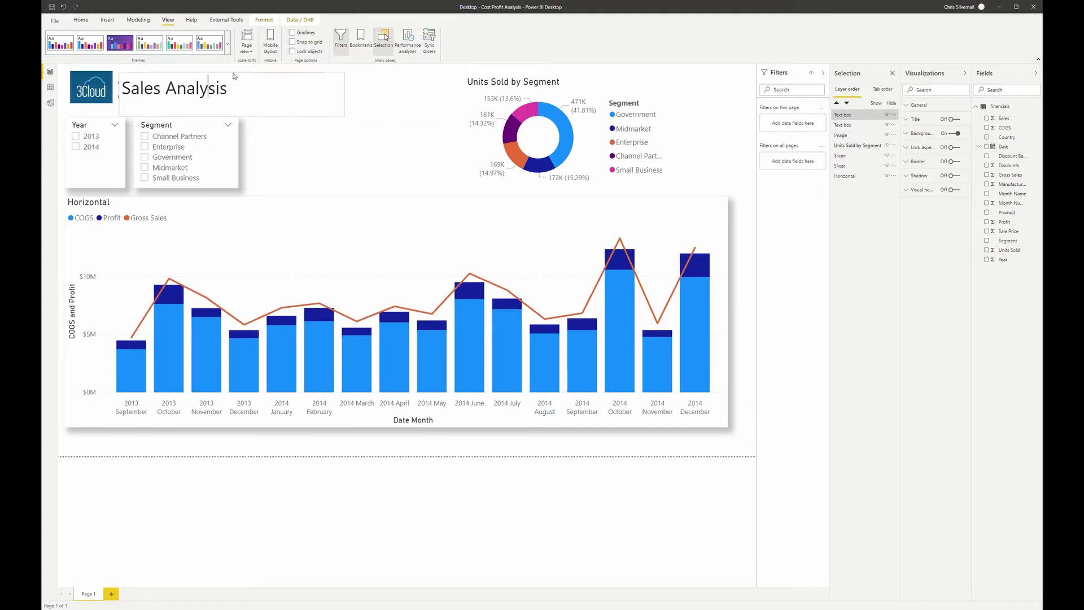
{"action": "left_click_drag", "start_coordinate": [234, 71], "coordinate": [232, 76]}
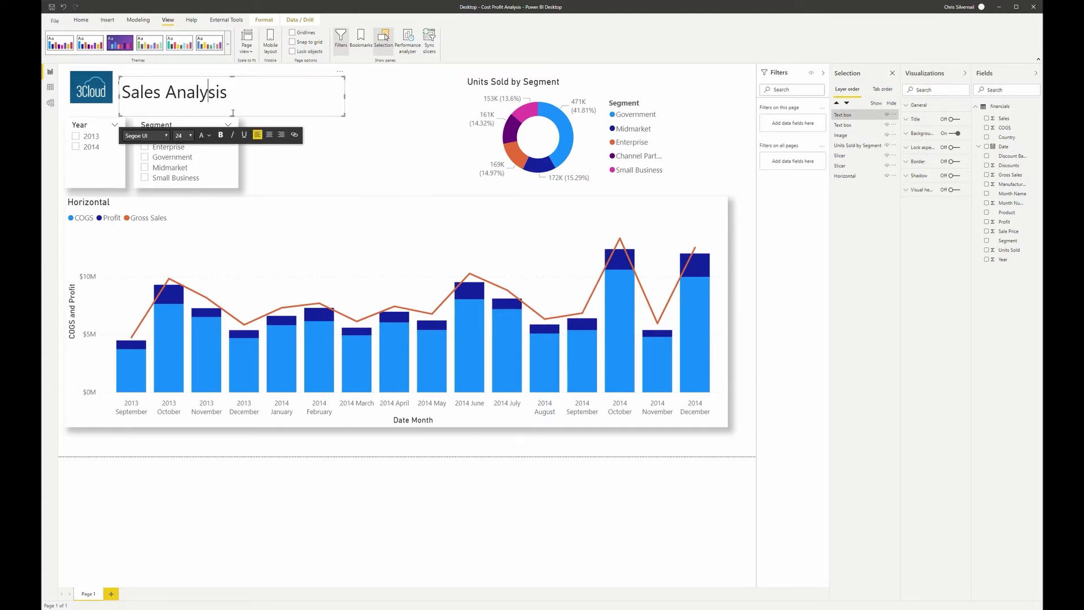
{"action": "left_click_drag", "start_coordinate": [232, 113], "coordinate": [236, 78]}
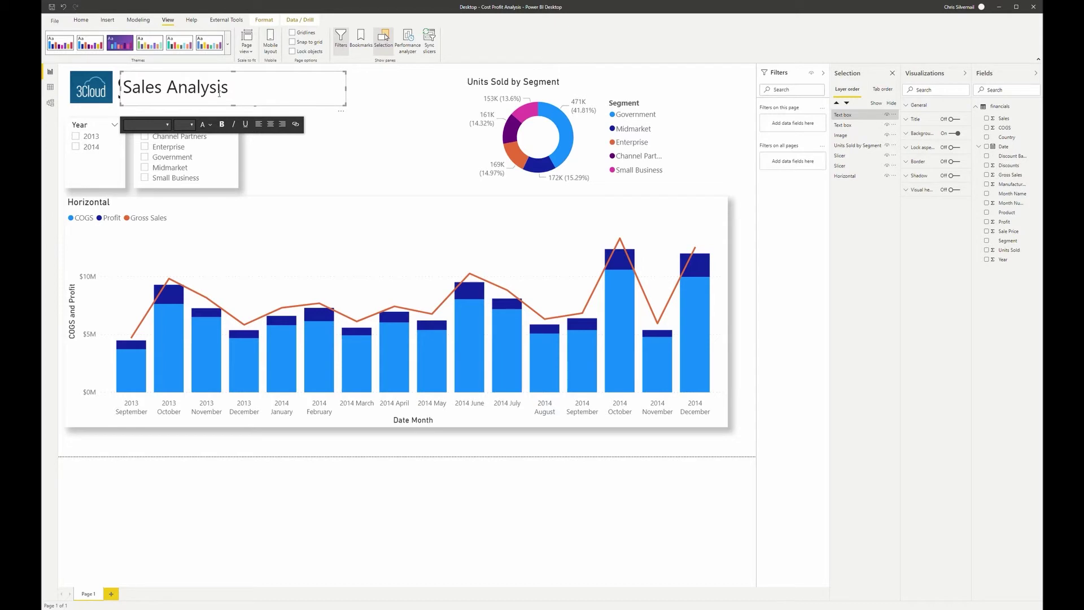
Send the title box to the back of the layer order.
{"action": "left_click", "coordinate": [264, 20]}
{"action": "left_click", "coordinate": [168, 50]}
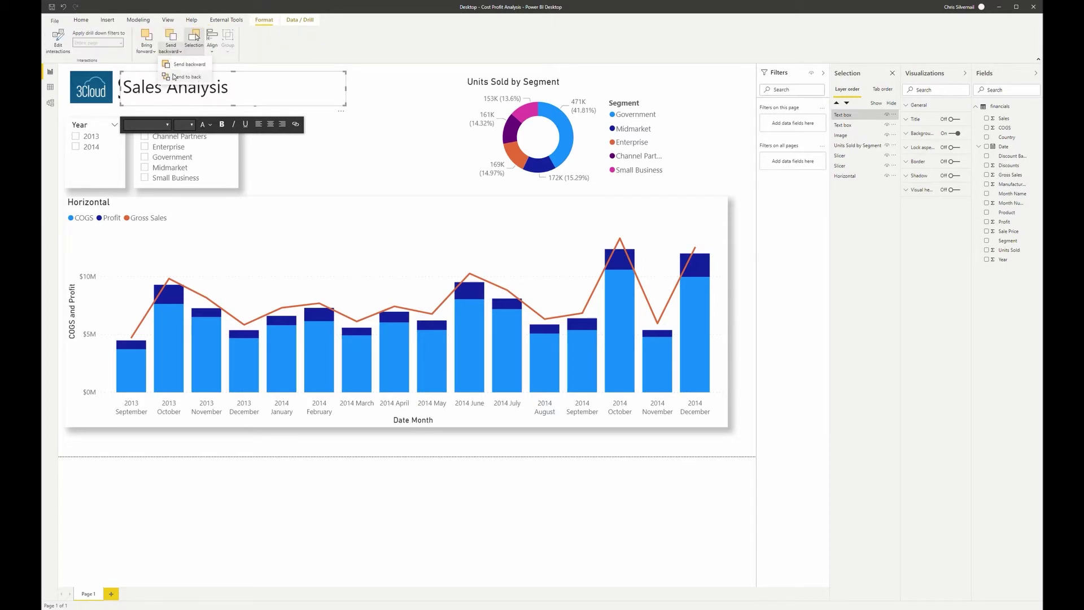
{"action": "left_click", "coordinate": [185, 76]}
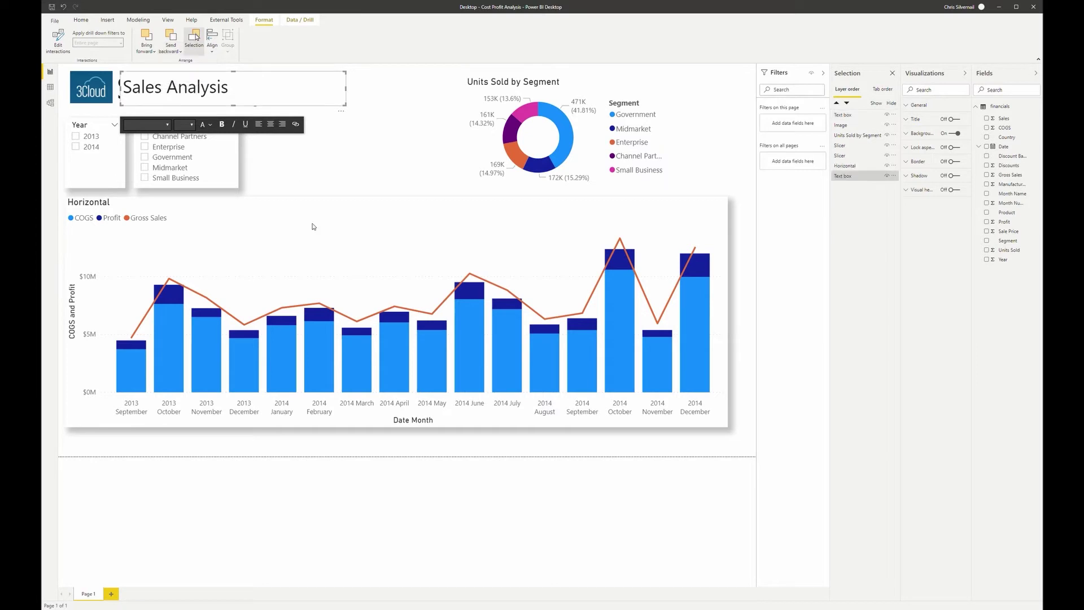
{"action": "left_click", "coordinate": [357, 175]}
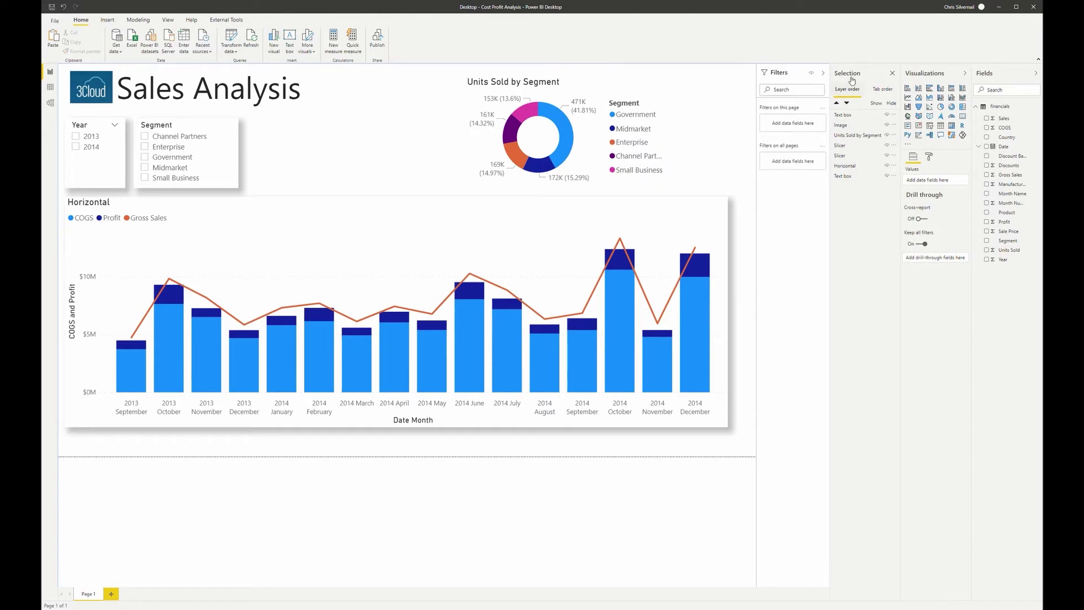
Move the title box up the layer order and widen the Sales Analysis title on the phone layout.
{"action": "left_click", "coordinate": [167, 21]}
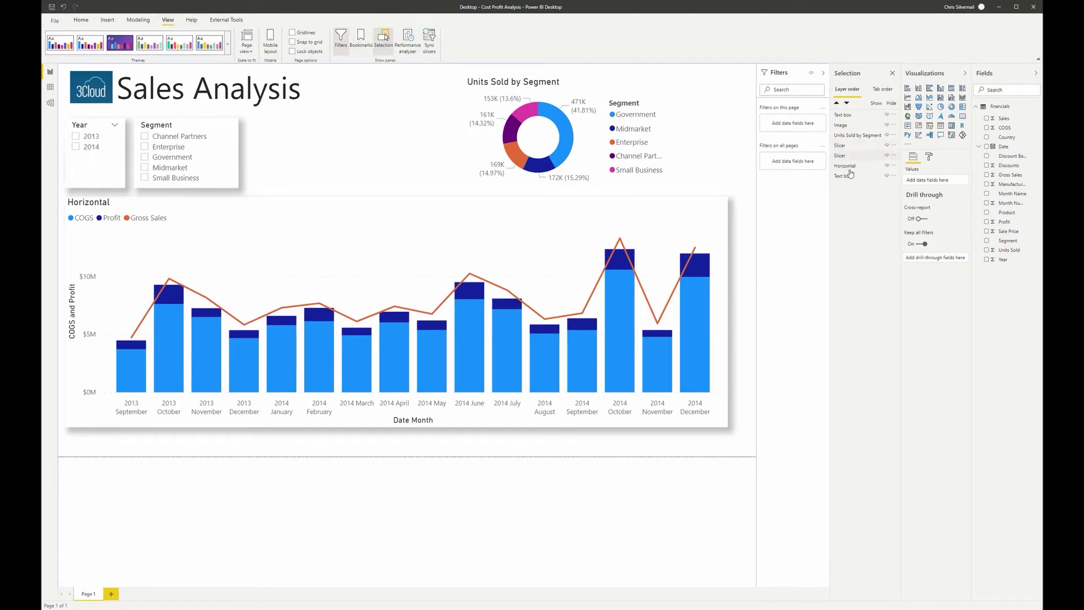
{"action": "mouse_move", "coordinate": [844, 176]}
{"action": "left_mouse_down"}
{"action": "mouse_move", "coordinate": [845, 115]}
{"action": "mouse_move", "coordinate": [852, 189]}
{"action": "left_mouse_up"}
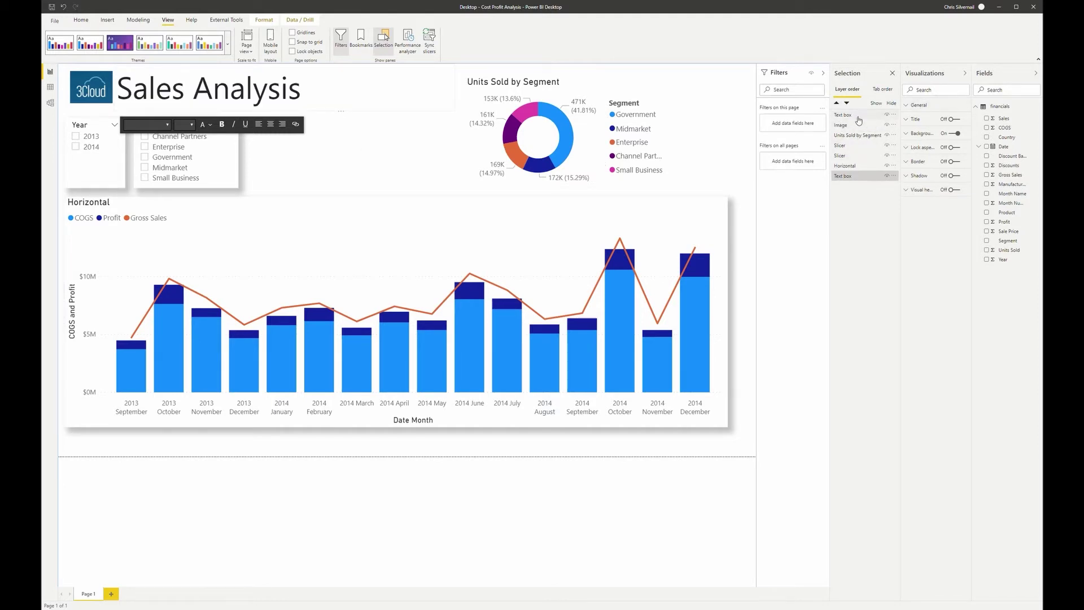
{"action": "left_click", "coordinate": [377, 190]}
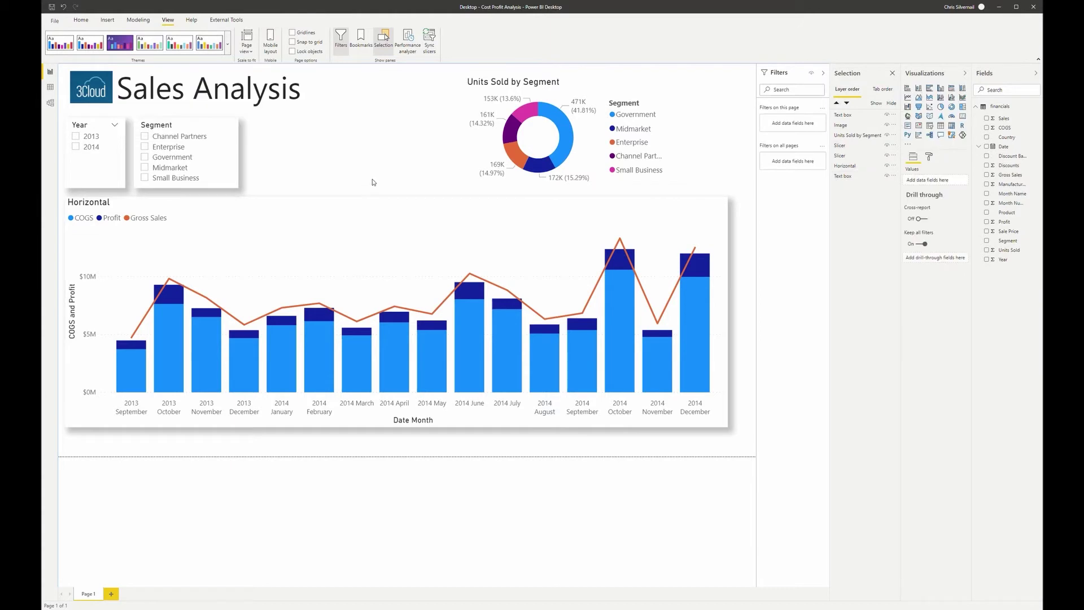
{"action": "left_click", "coordinate": [271, 43]}
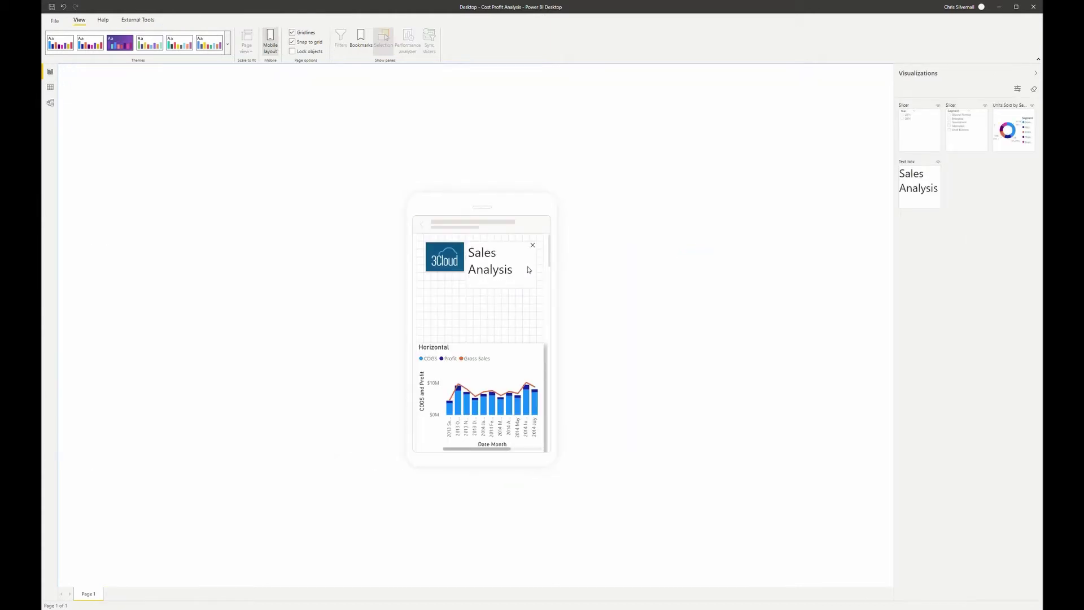
{"action": "left_click_drag", "start_coordinate": [537, 264], "coordinate": [506, 279]}
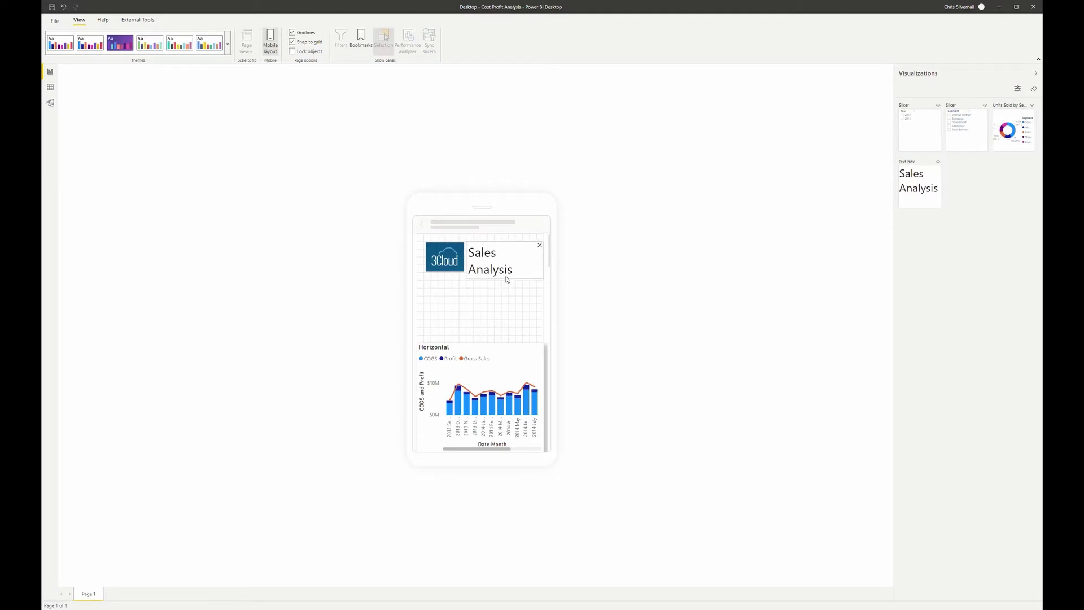
{"action": "left_click", "coordinate": [271, 45]}
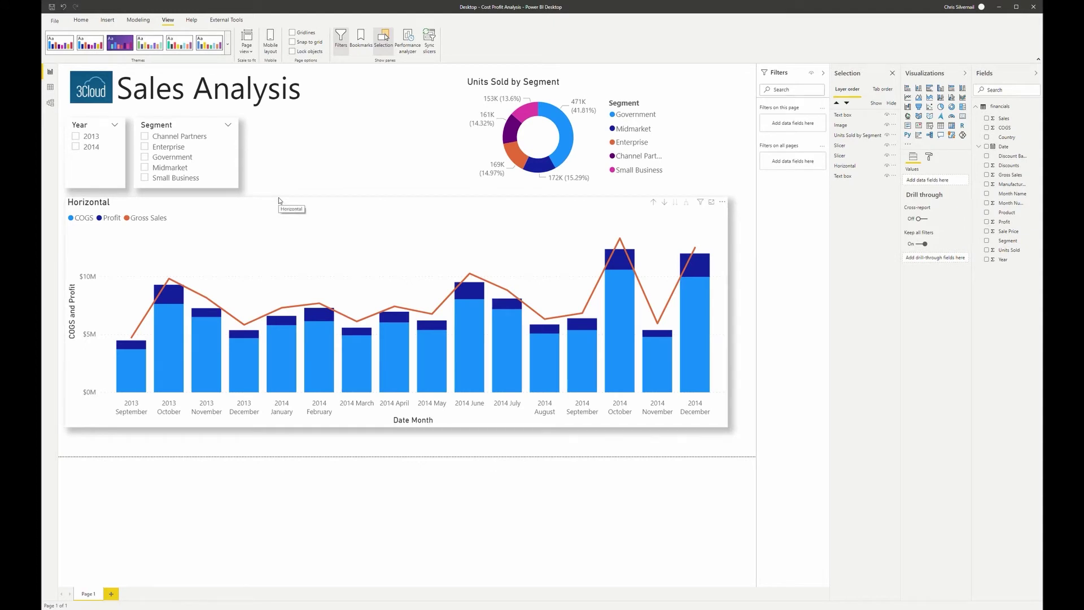
Paste a copy of the Horizontal chart and basic-filter its Date - Year to 2014.
{"action": "left_click", "coordinate": [279, 200]}
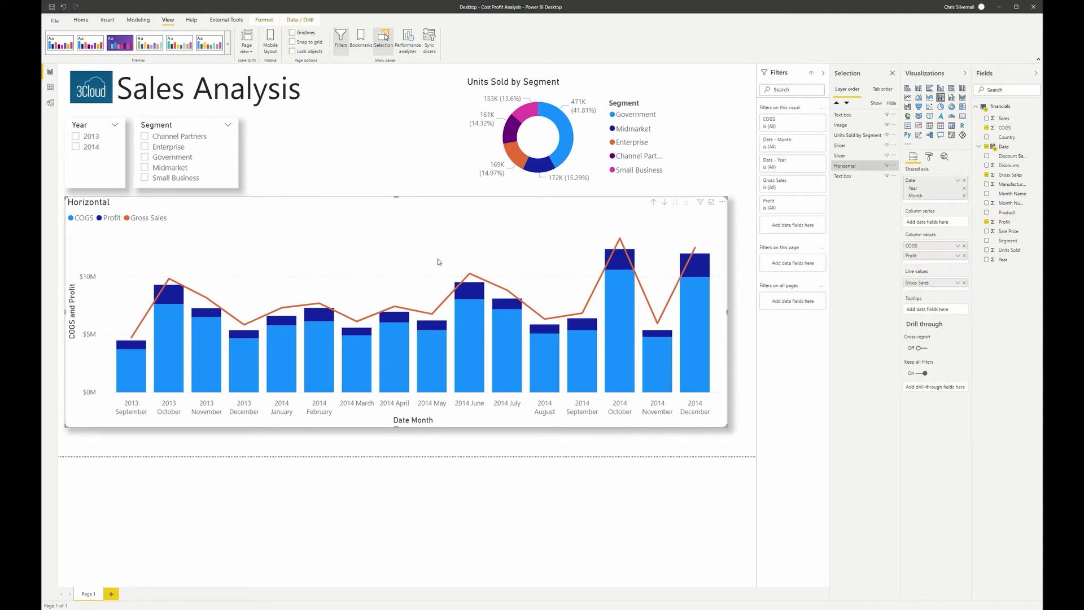
{"action": "key", "text": "ctrl+v"}
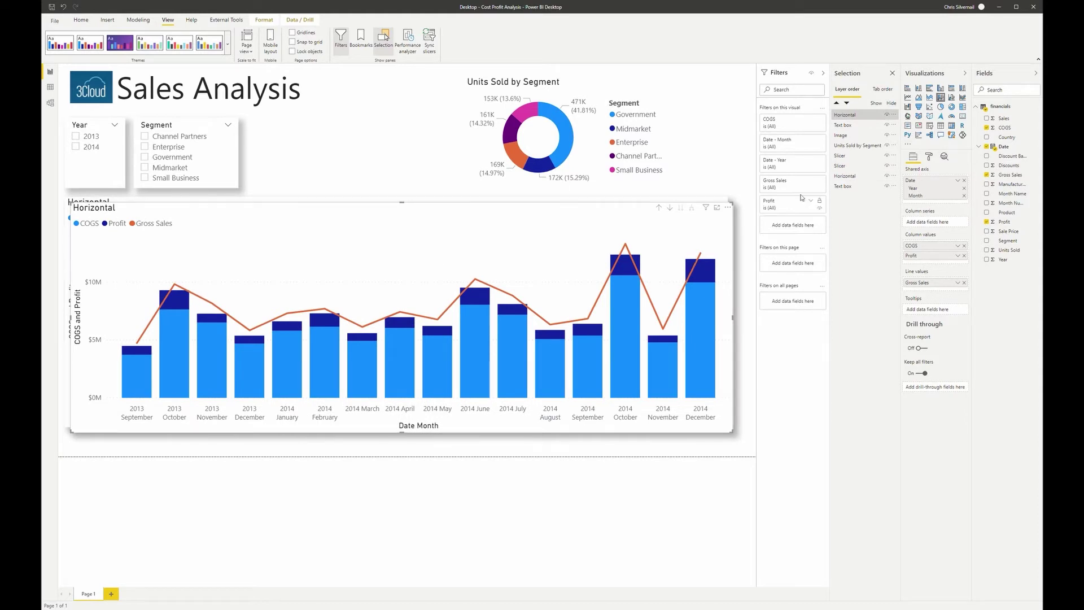
{"action": "left_click", "coordinate": [811, 162]}
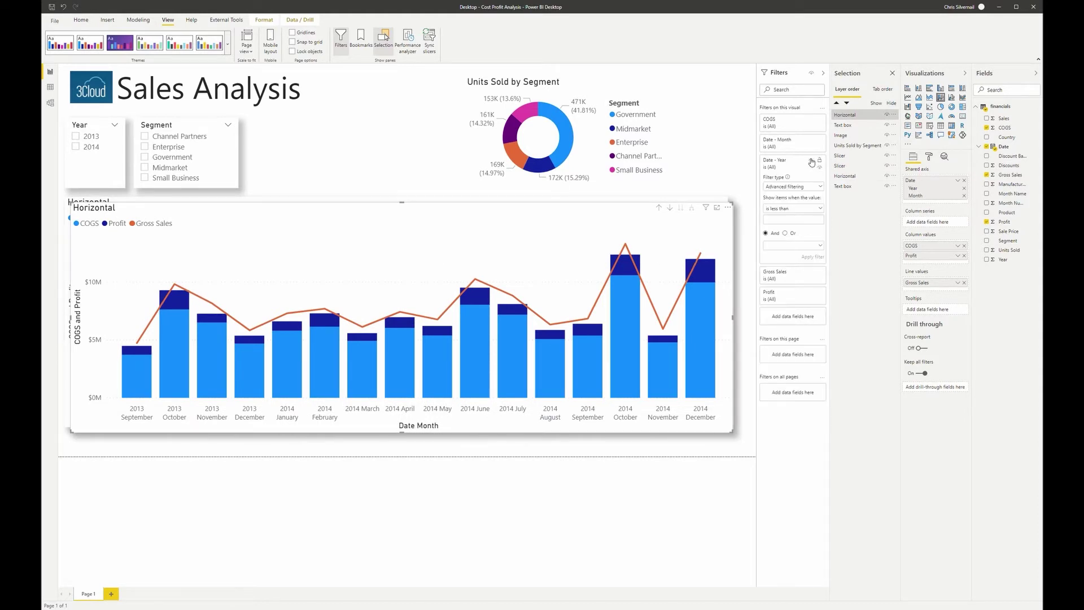
{"action": "left_click", "coordinate": [800, 188]}
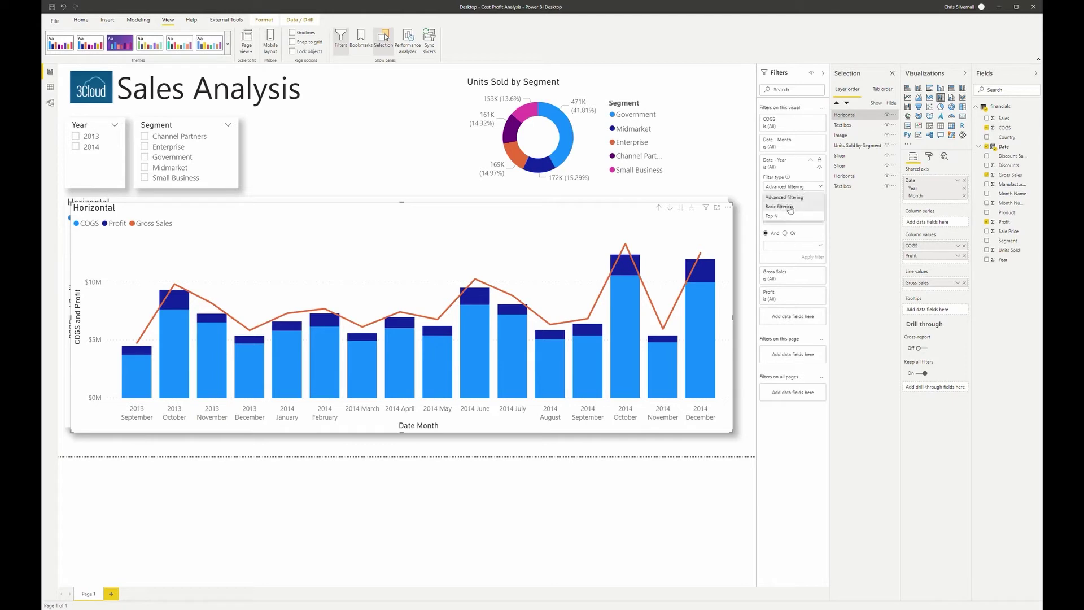
{"action": "left_click", "coordinate": [790, 207]}
{"action": "left_click", "coordinate": [768, 212]}
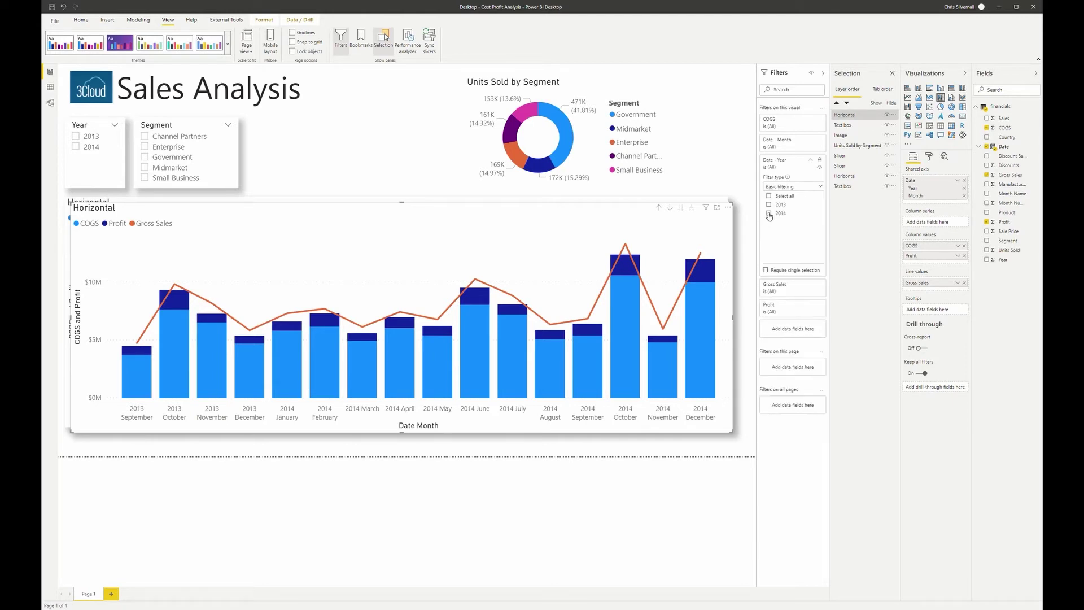
{"action": "left_click", "coordinate": [809, 169]}
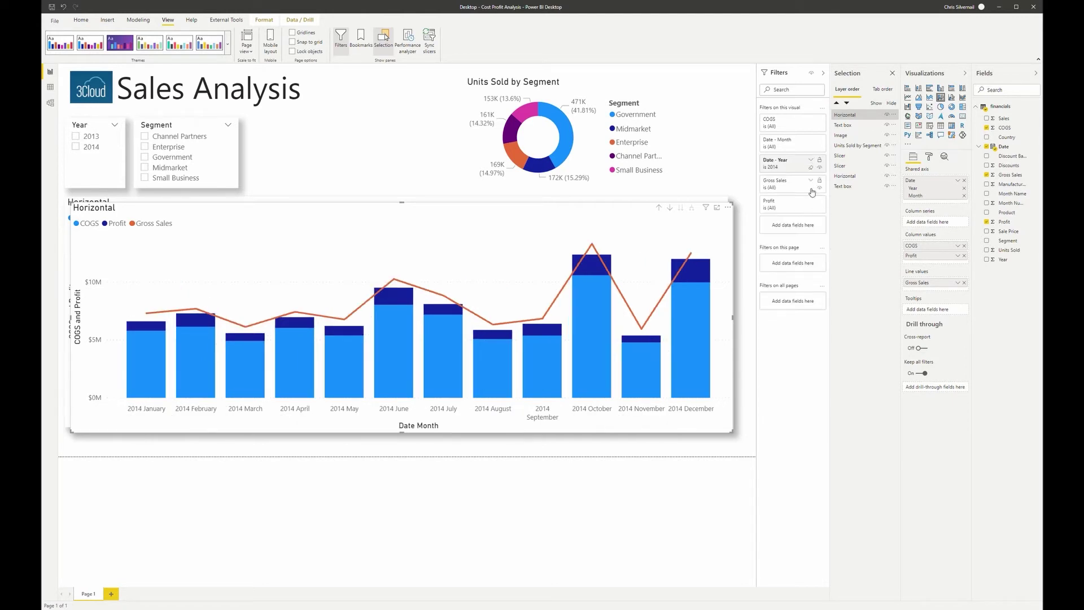
Filter the copy's Date - Month to October, November and December.
{"action": "left_click", "coordinate": [813, 141]}
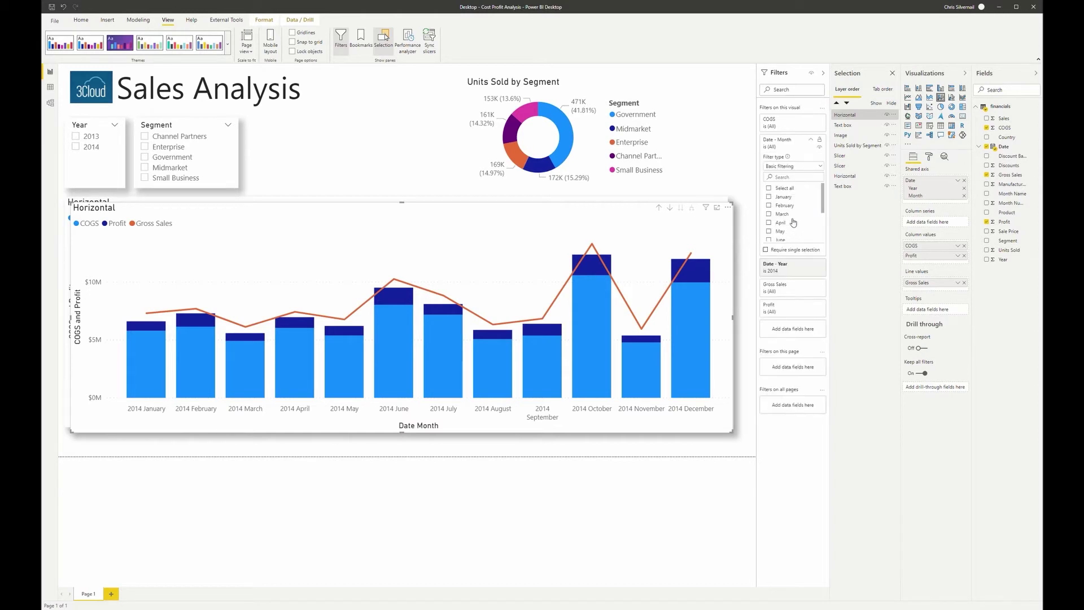
{"action": "scroll", "coordinate": [793, 220], "scroll_direction": "down", "scroll_amount": 3}
{"action": "left_click", "coordinate": [768, 237]}
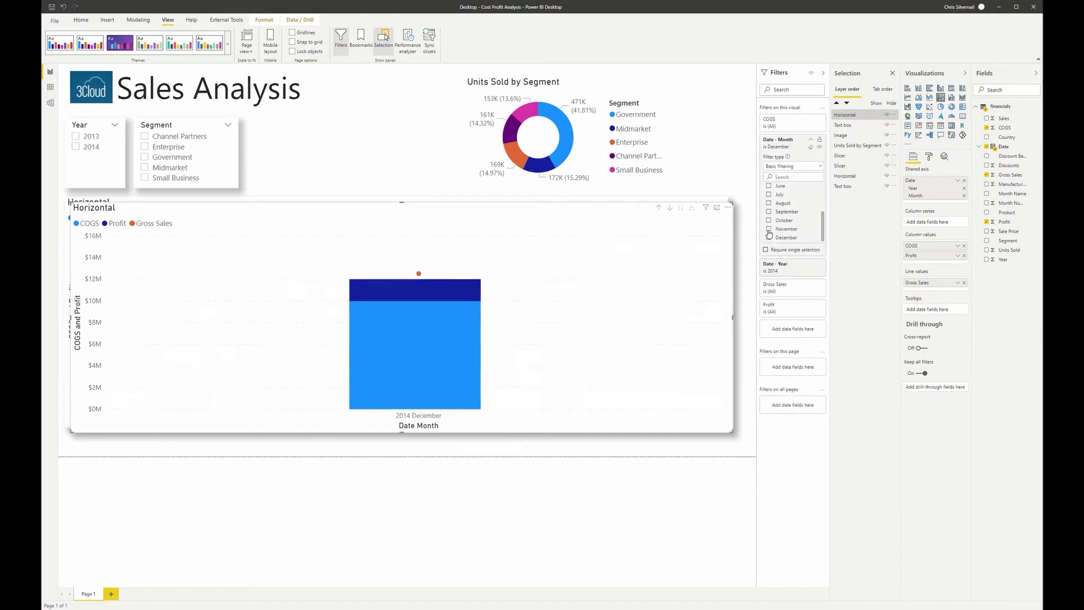
{"action": "left_click", "coordinate": [768, 229]}
{"action": "left_click", "coordinate": [768, 220]}
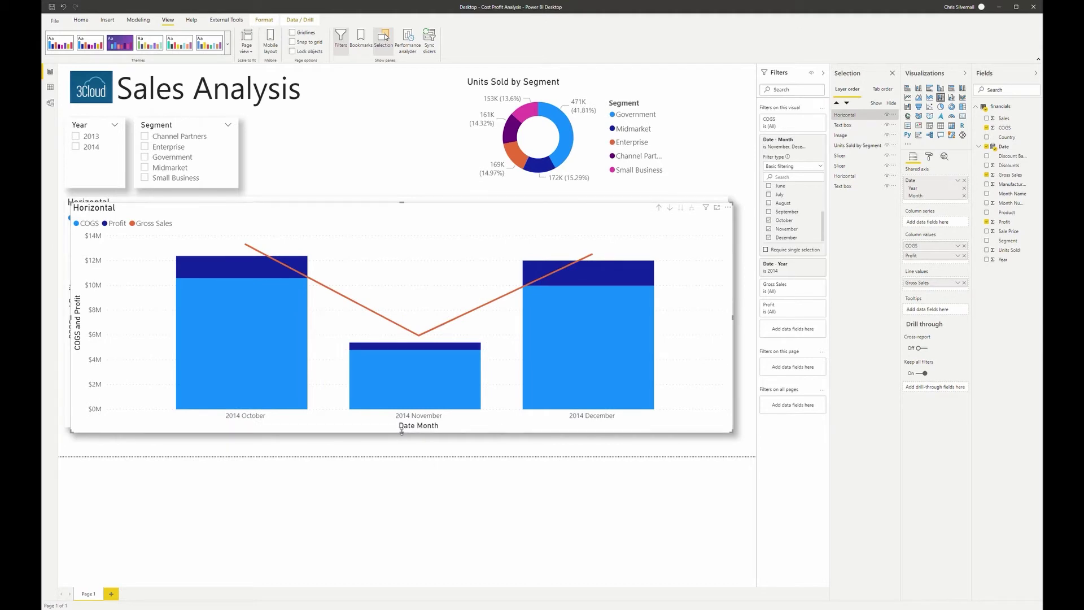
Shorten, narrow and centre the three-month chart copy over the main chart.
{"action": "left_click_drag", "start_coordinate": [401, 431], "coordinate": [402, 412]}
{"action": "left_click_drag", "start_coordinate": [844, 115], "coordinate": [846, 199]}
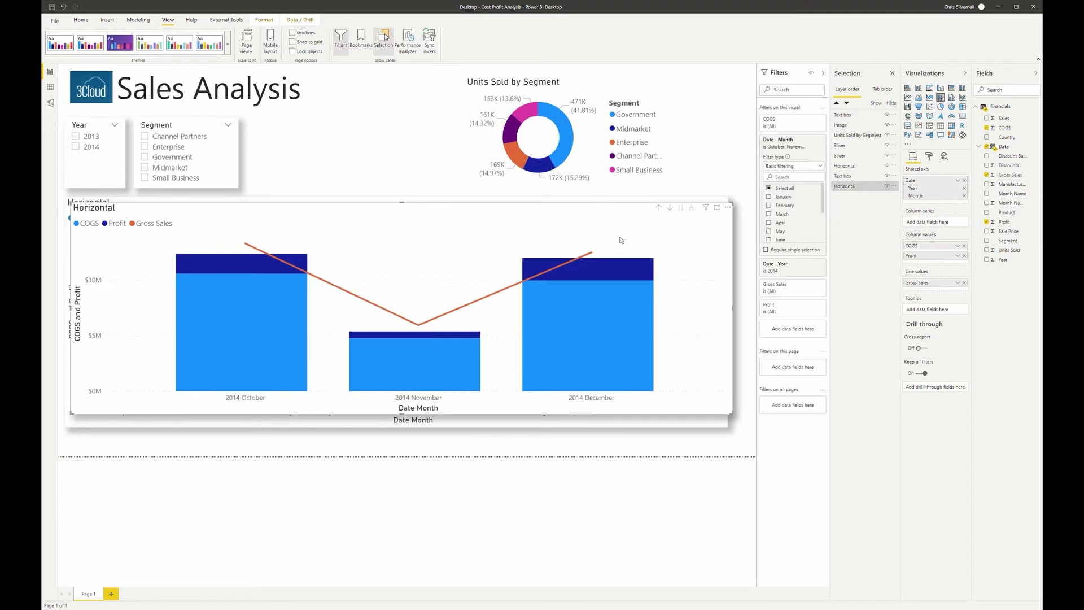
{"action": "left_click_drag", "start_coordinate": [480, 207], "coordinate": [474, 207]}
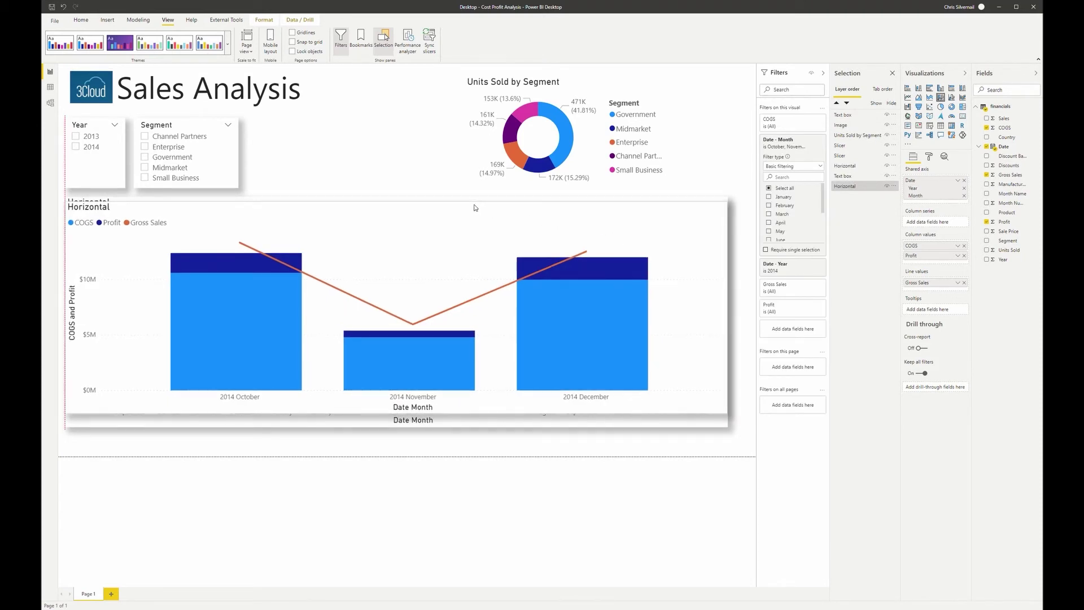
{"action": "left_click_drag", "start_coordinate": [726, 313], "coordinate": [576, 242]}
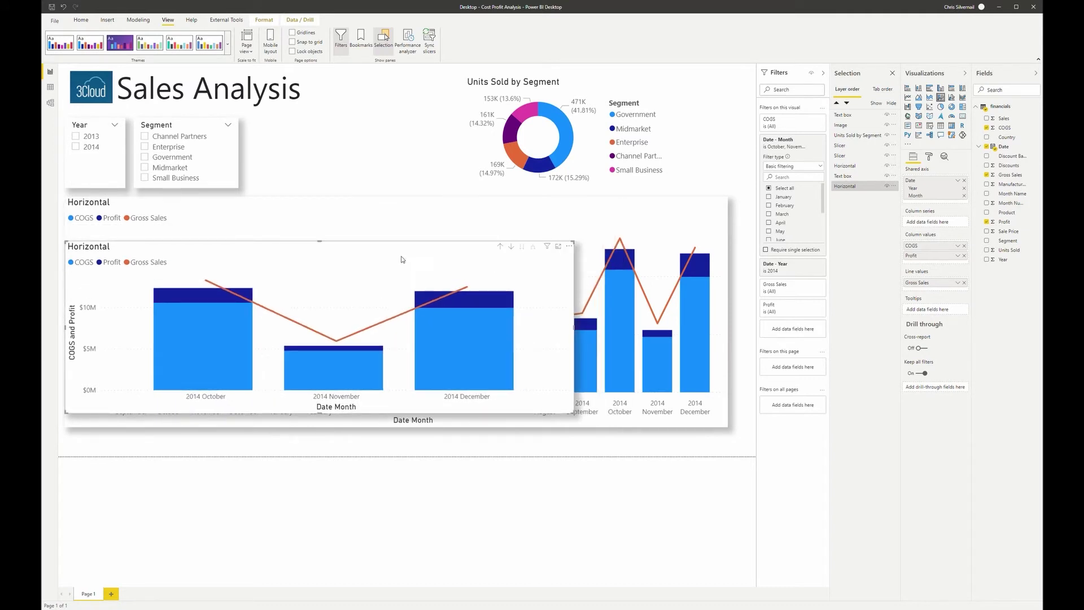
{"action": "left_click_drag", "start_coordinate": [399, 247], "coordinate": [444, 233]}
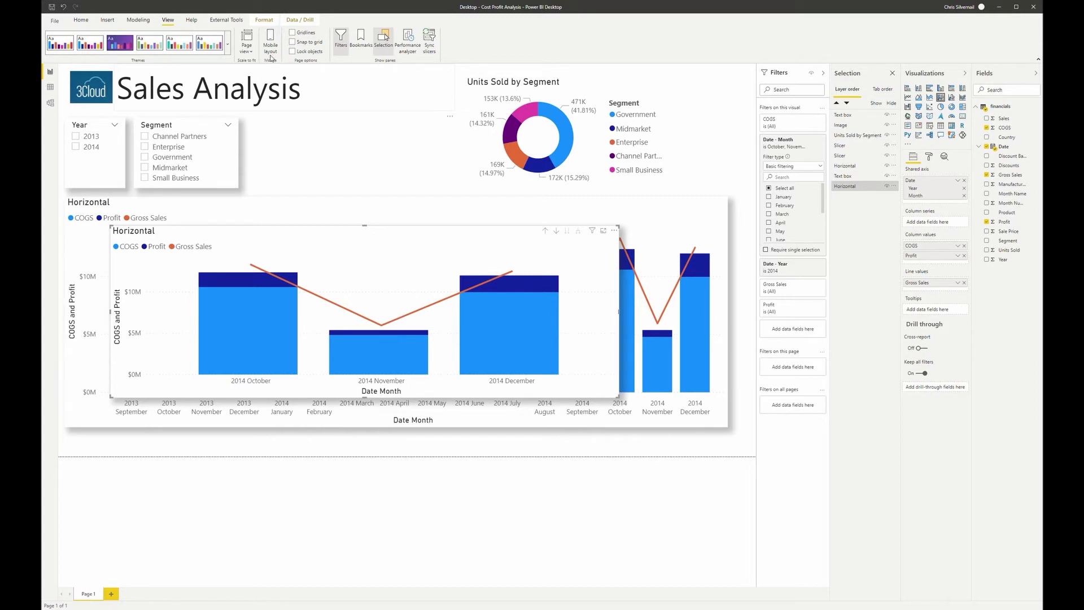
{"action": "key", "text": "ctrl+z"}
{"action": "left_click", "coordinate": [929, 158]}
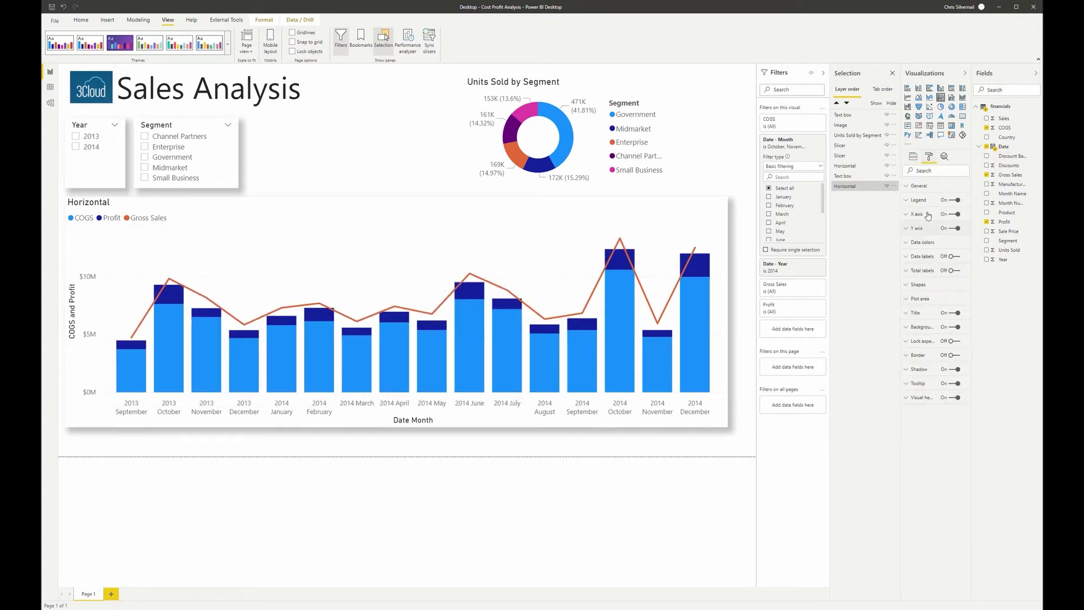
{"action": "key", "text": "ctrl+y"}
{"action": "left_click", "coordinate": [271, 41]}
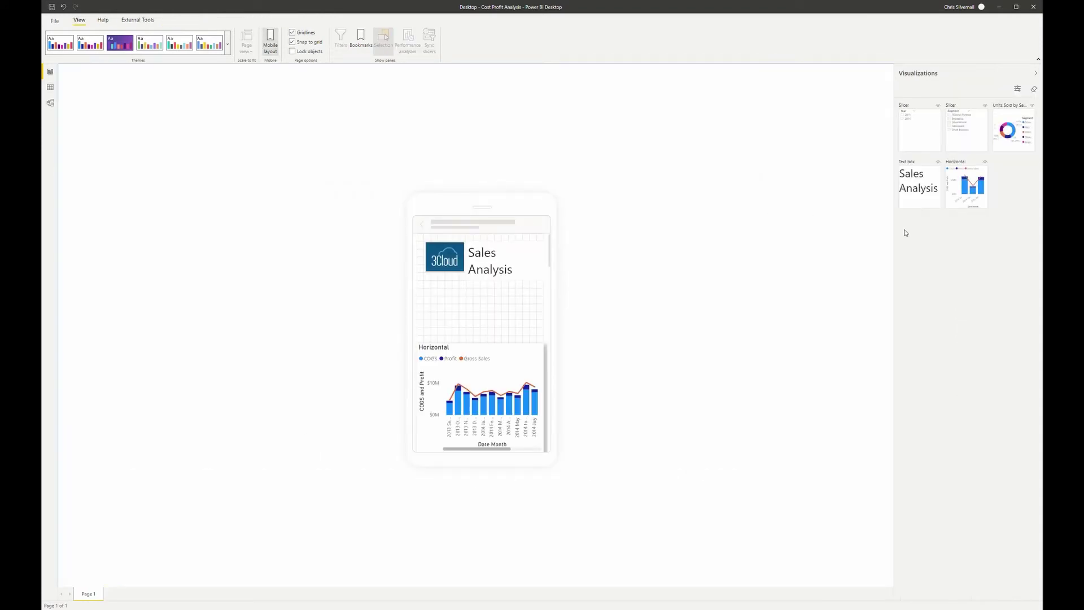
Swap the full-range chart for the three-month COGS and Profit chart, sized to the phone width.
{"action": "left_click", "coordinate": [492, 350]}
{"action": "left_click", "coordinate": [539, 346]}
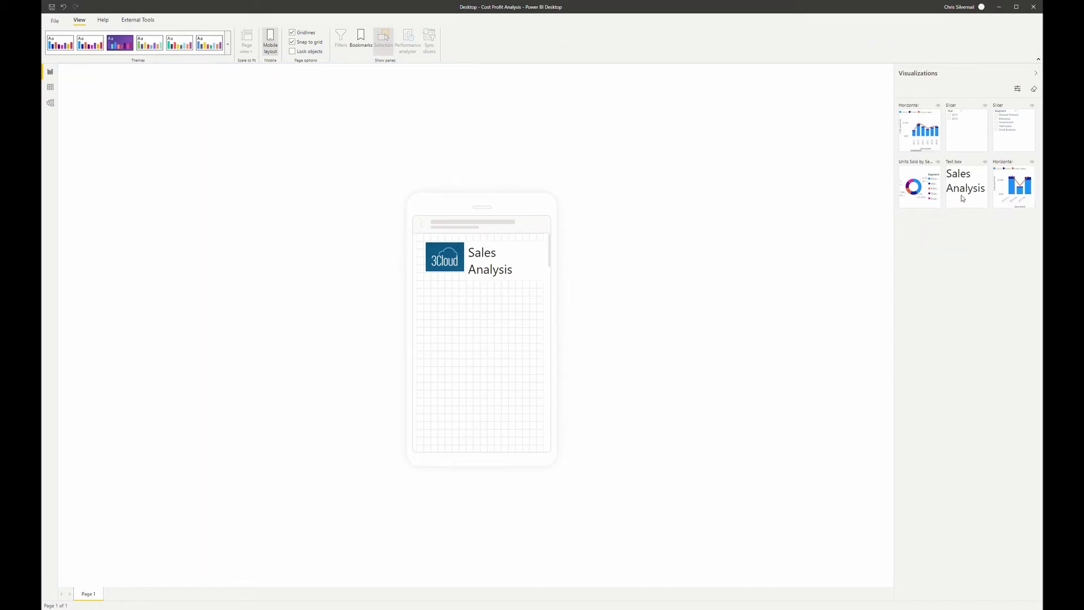
{"action": "left_click_drag", "start_coordinate": [1007, 174], "coordinate": [439, 295]}
{"action": "left_click_drag", "start_coordinate": [465, 334], "coordinate": [543, 445]}
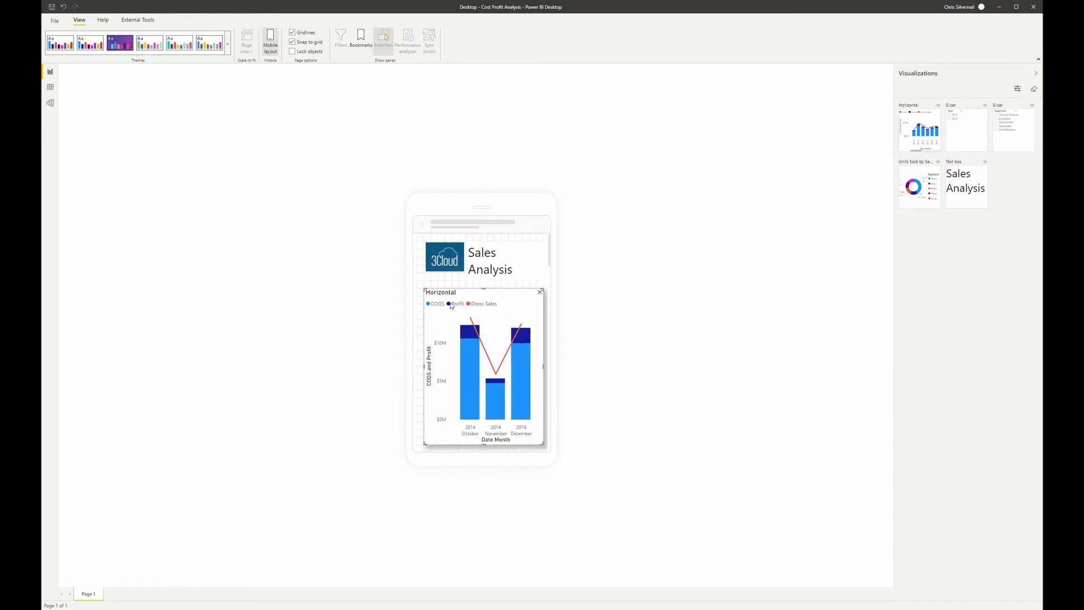
{"action": "left_click_drag", "start_coordinate": [422, 369], "coordinate": [416, 370]}
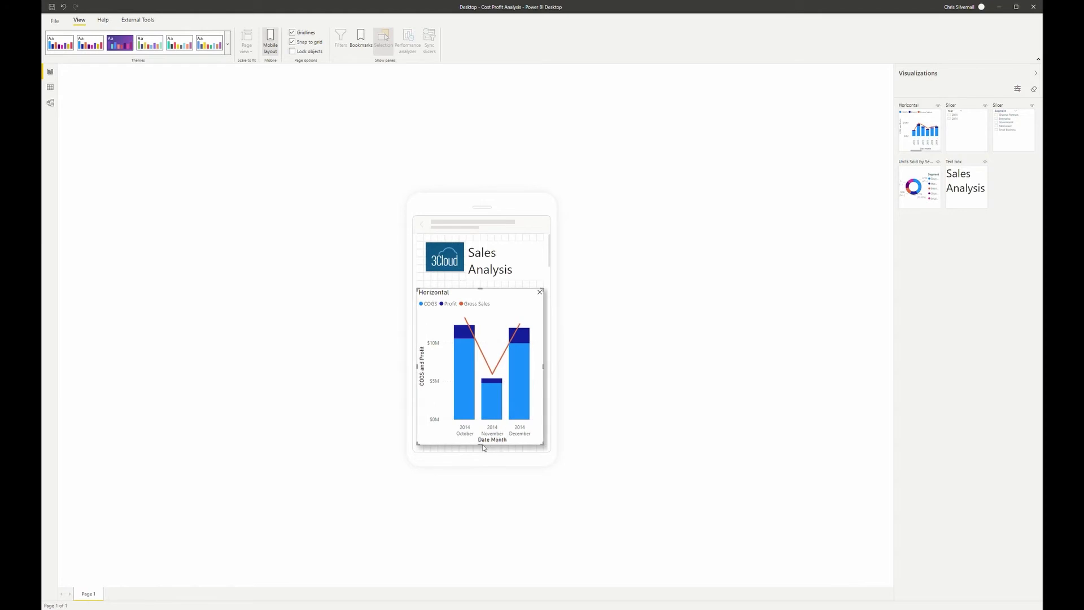
{"action": "left_click_drag", "start_coordinate": [483, 447], "coordinate": [483, 429]}
Fine-tune the chart's position and shift the 3Cloud logo slightly left.
{"action": "left_click_drag", "start_coordinate": [489, 292], "coordinate": [494, 292]}
{"action": "left_click_drag", "start_coordinate": [445, 265], "coordinate": [438, 265]}
{"action": "left_click", "coordinate": [501, 255]}
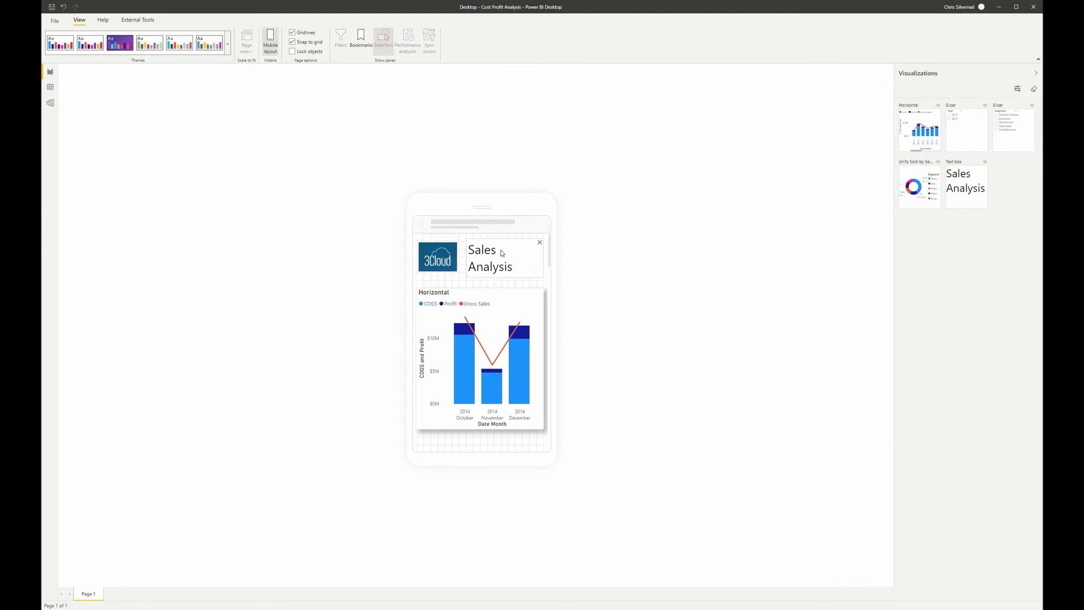
{"action": "left_click", "coordinate": [269, 51]}
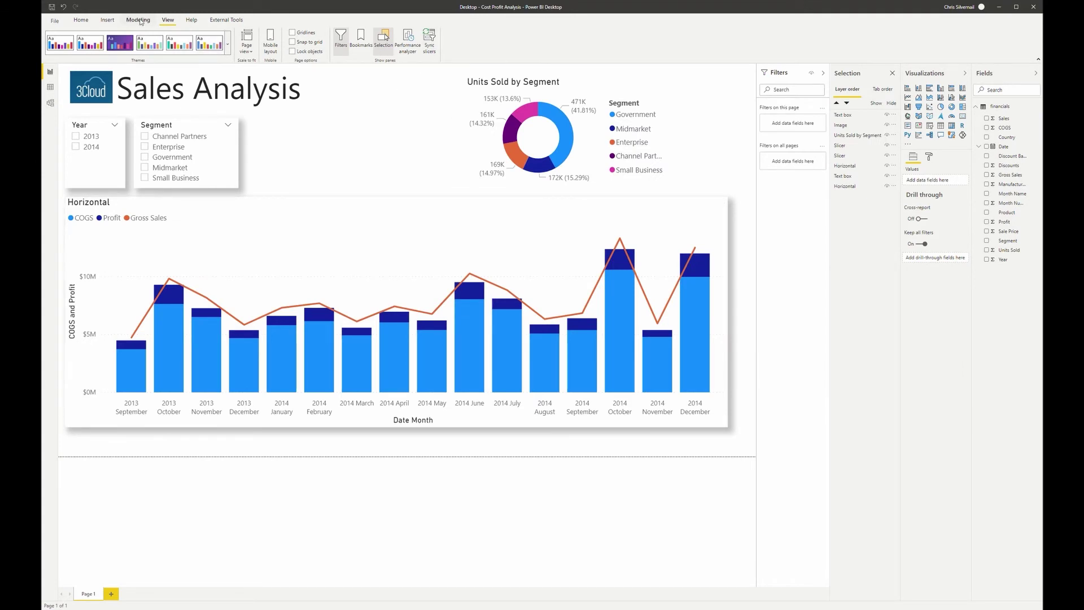
Start publishing, save pending changes, then cancel the publish attempt.
{"action": "left_click", "coordinate": [80, 20]}
{"action": "left_click", "coordinate": [374, 50]}
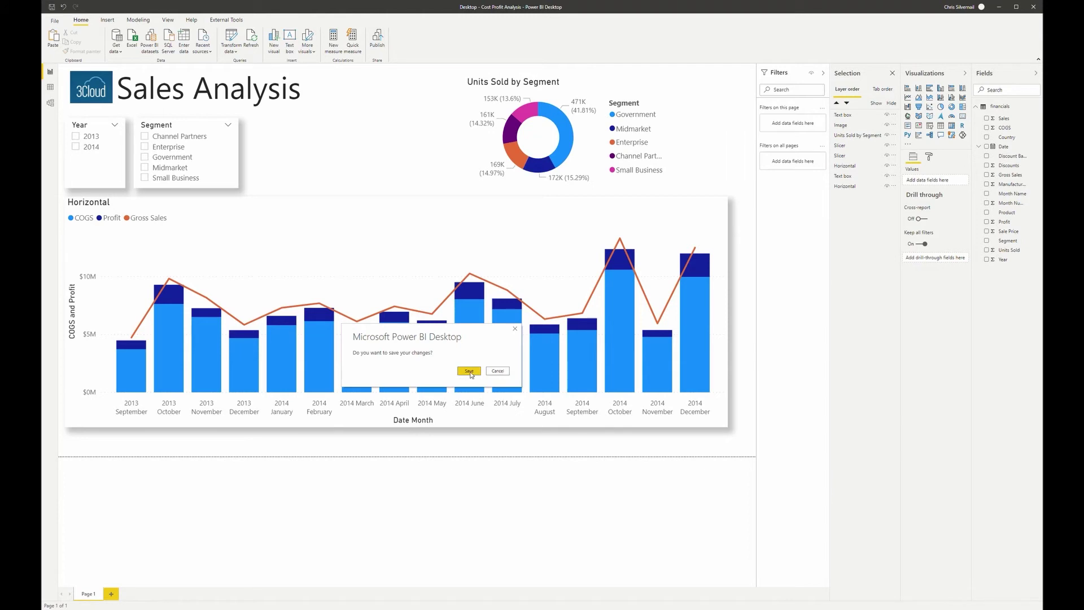
{"action": "left_click", "coordinate": [469, 372]}
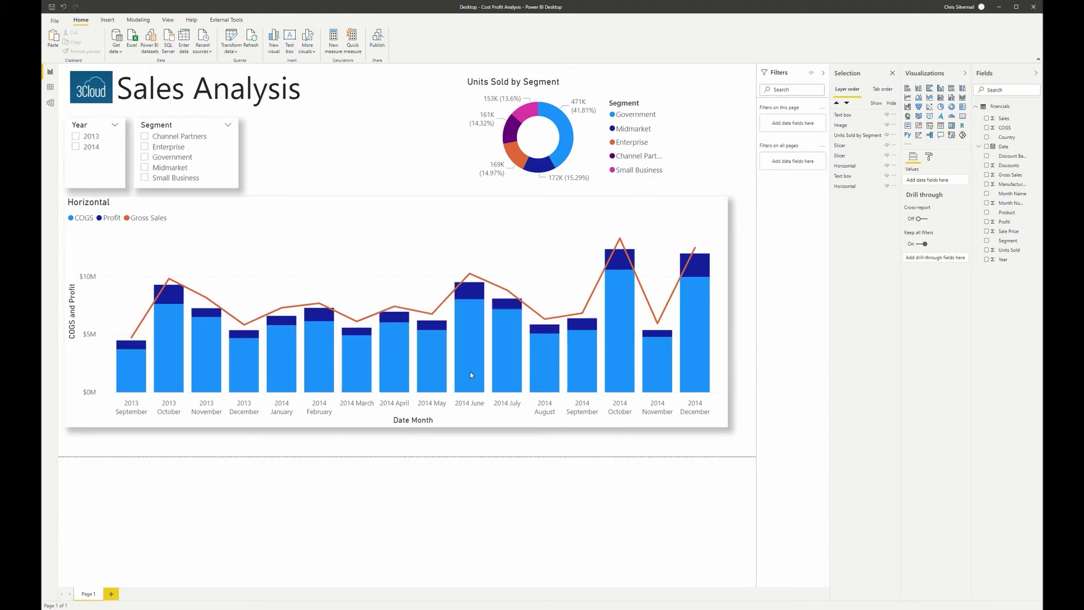
{"action": "left_click", "coordinate": [523, 412]}
Save the report as 'Mobile - Cost Profit Analysis' and publish it.
{"action": "left_click", "coordinate": [55, 24]}
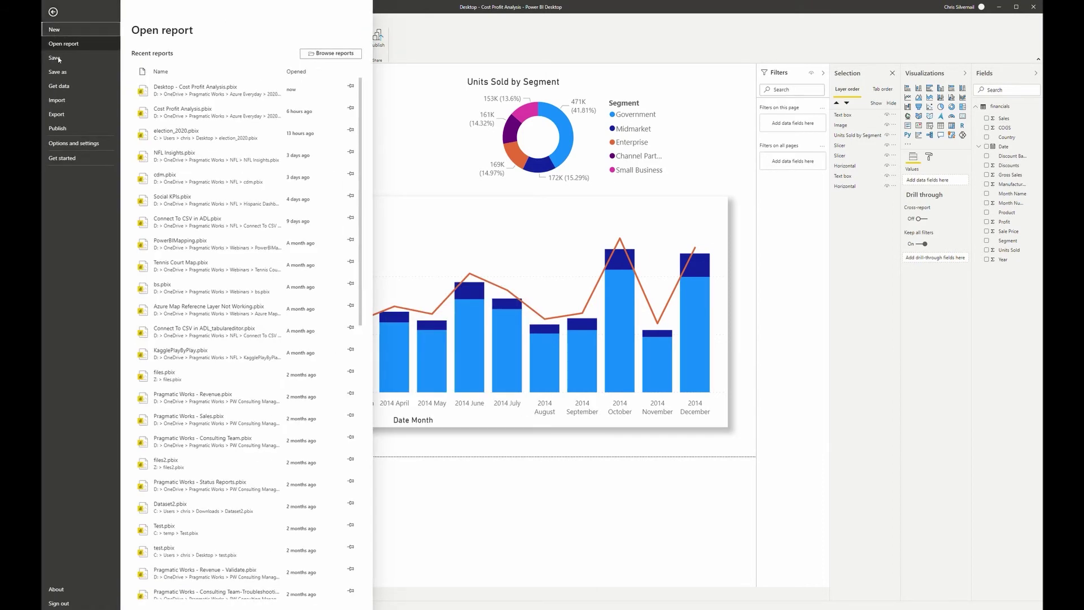
{"action": "key", "text": "Escape"}
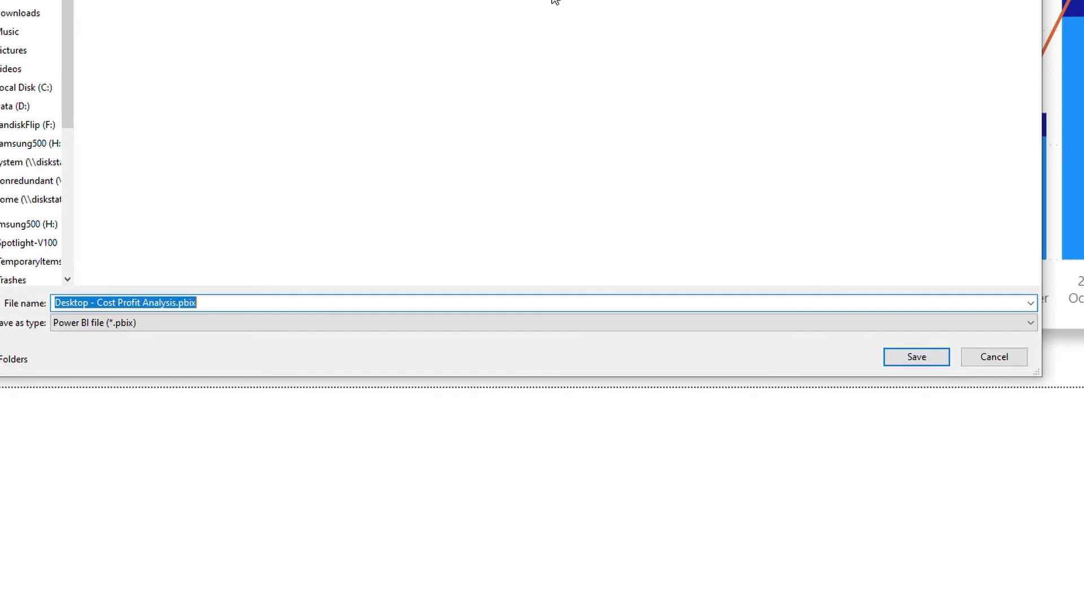
{"action": "left_click", "coordinate": [93, 303]}
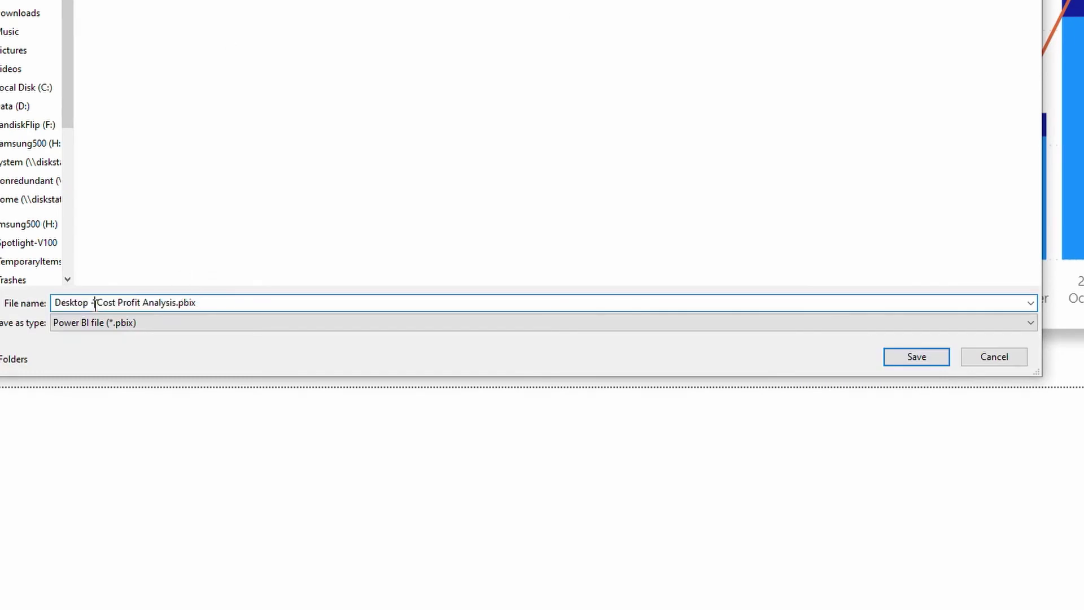
{"action": "double_click", "coordinate": [93, 303]}
{"action": "left_click", "coordinate": [90, 303]}
{"action": "double_click", "coordinate": [89, 303]}
{"action": "type", "text": "Mobil"}
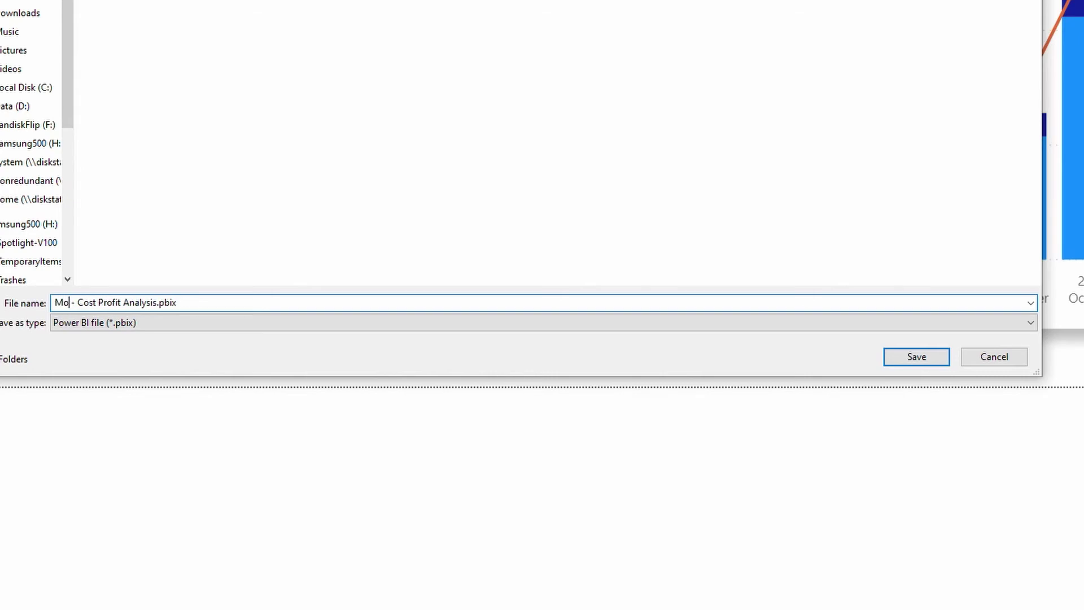
{"action": "type", "text": "e"}
{"action": "key", "text": "Return"}
{"action": "left_click", "coordinate": [377, 40]}
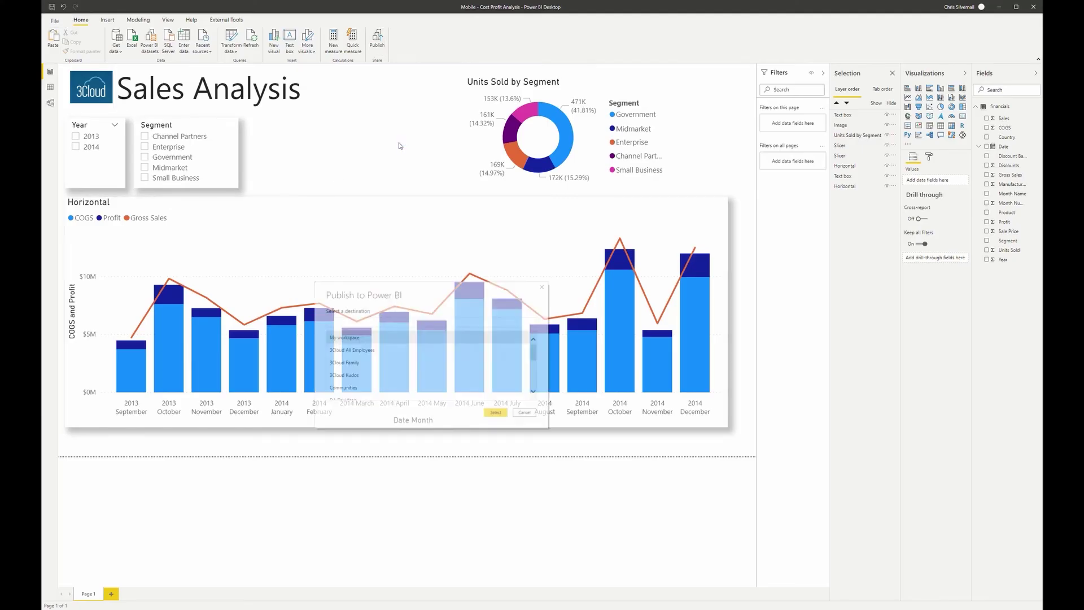
Publish the Mobile - Cost Profit Analysis report to My workspace and dismiss the success message.
{"action": "left_click", "coordinate": [389, 339]}
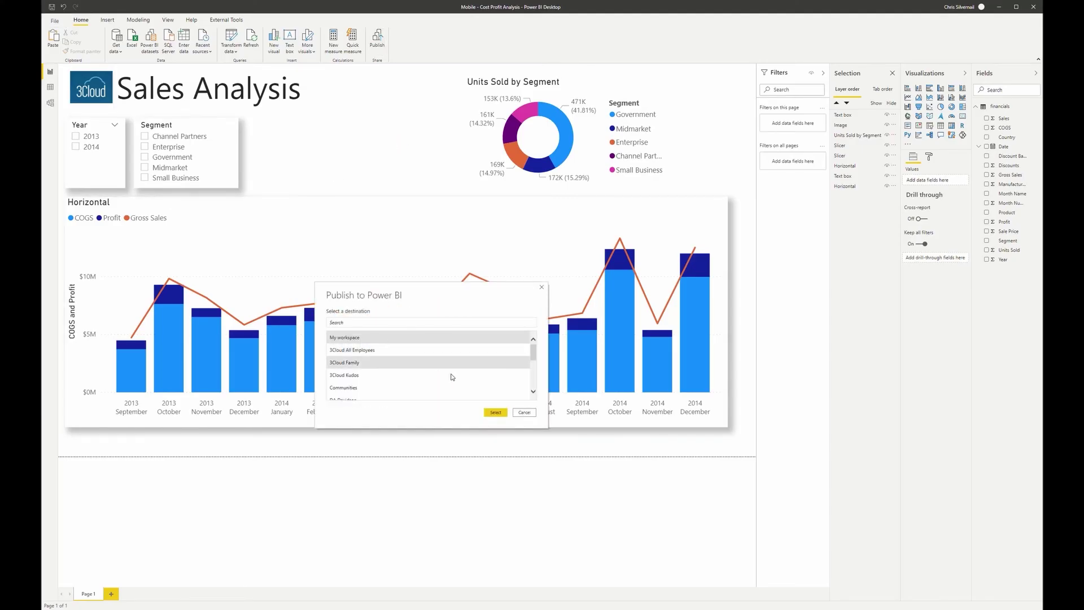
{"action": "left_click", "coordinate": [495, 413]}
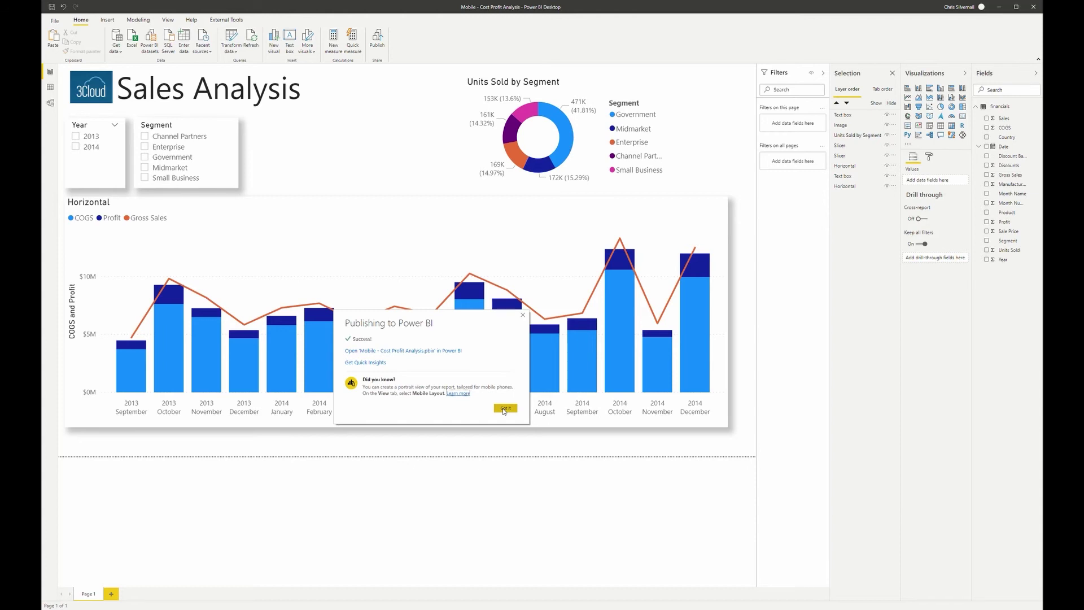
{"action": "left_click", "coordinate": [505, 408]}
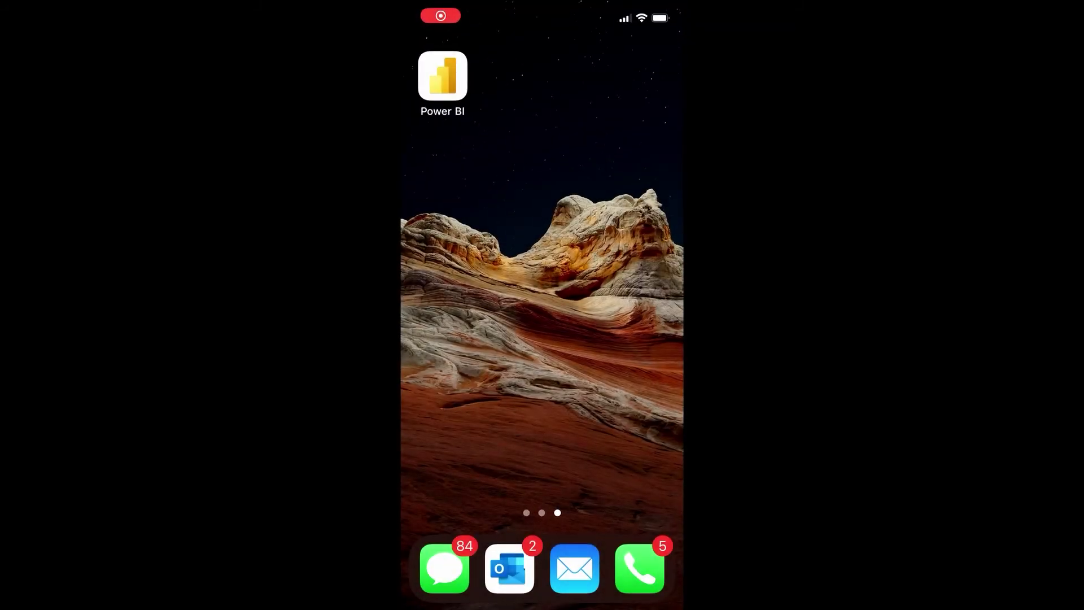
In the Power BI phone app, refresh My Workspace and view the Mobile report's phone layout.
{"action": "left_click", "coordinate": [442, 76]}
{"action": "left_click_drag", "start_coordinate": [541, 181], "coordinate": [542, 260]}
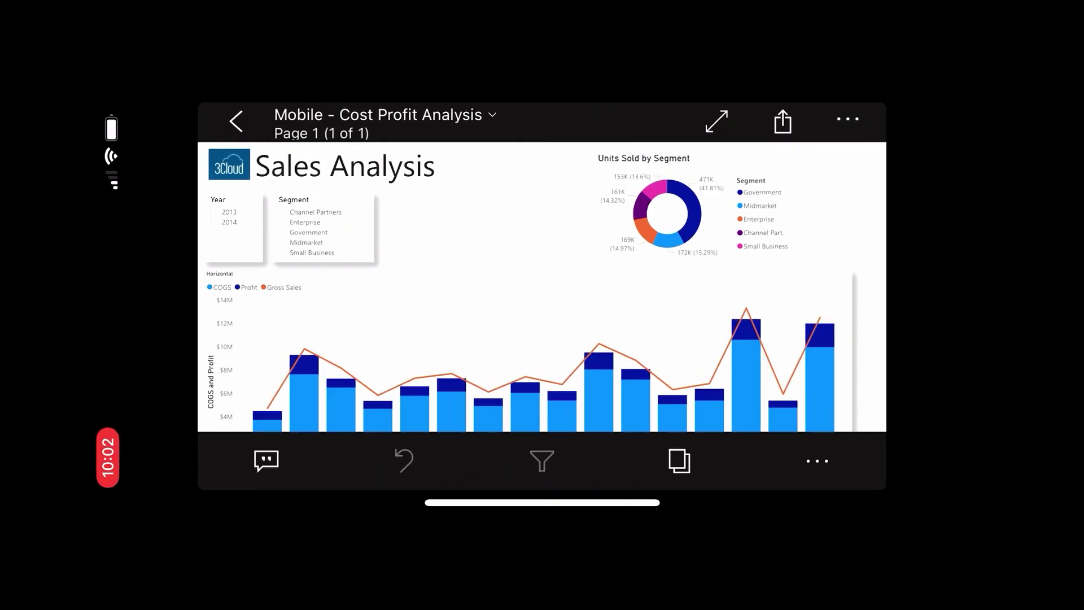
{"action": "scroll", "coordinate": [542, 316], "scroll_direction": "down", "scroll_amount": 3}
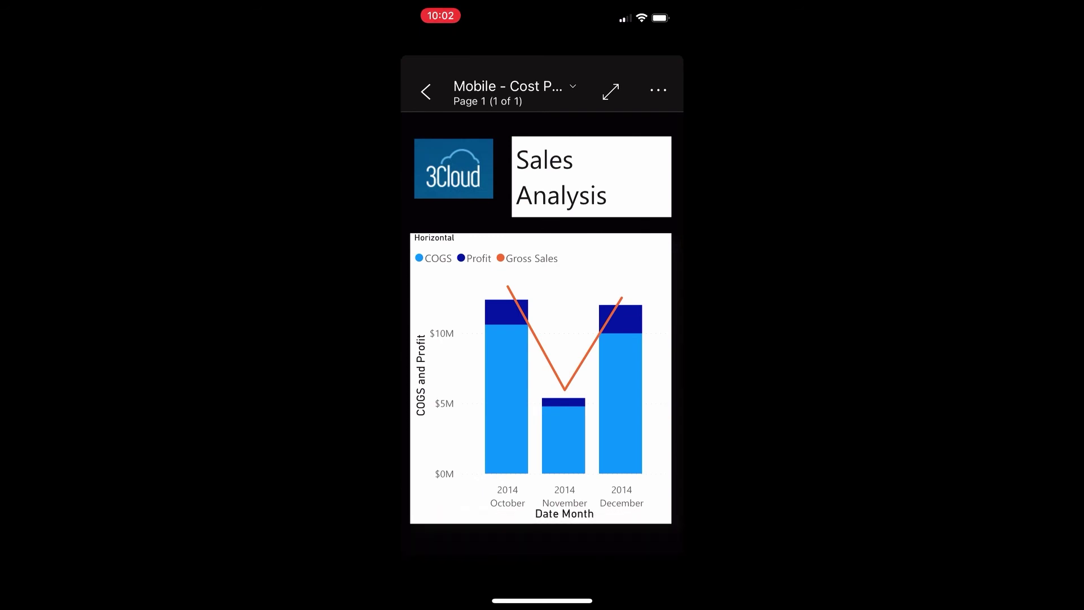
{"action": "scroll", "coordinate": [542, 316], "scroll_direction": "down", "scroll_amount": 3}
Open the Mobile - Cost Profit Analysis report and begin setting up a Siri shortcut for it.
{"action": "left_click", "coordinate": [426, 91]}
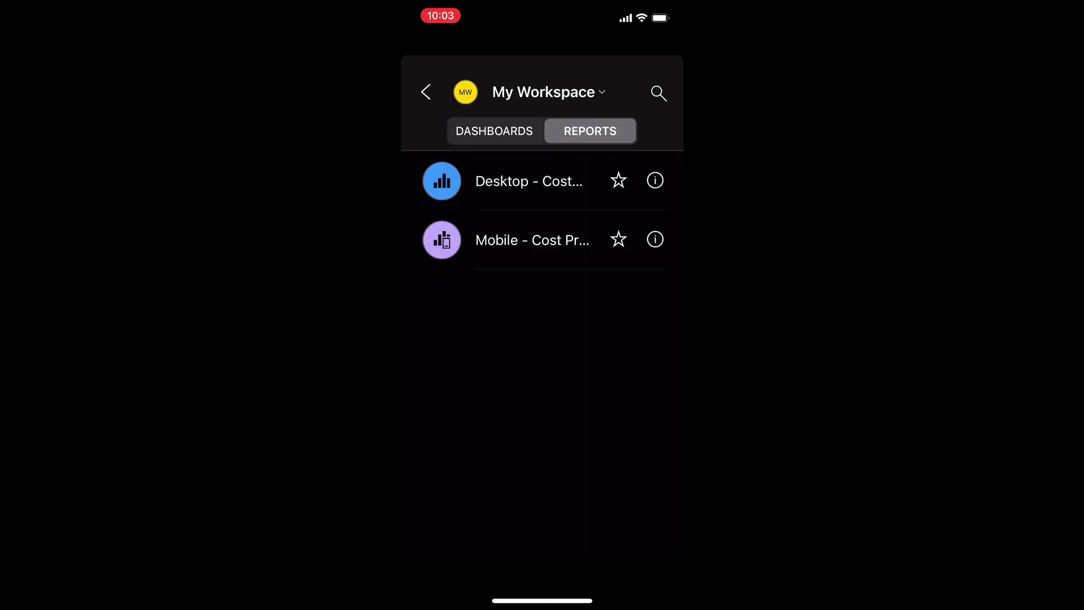
{"action": "left_click", "coordinate": [528, 238]}
{"action": "left_click", "coordinate": [655, 530]}
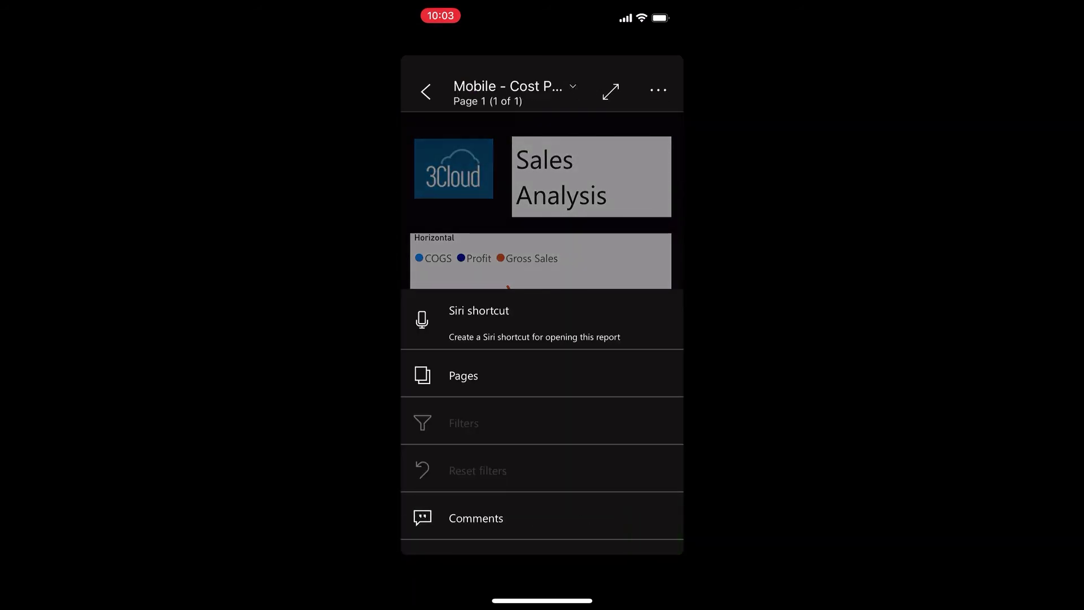
{"action": "left_click", "coordinate": [423, 320]}
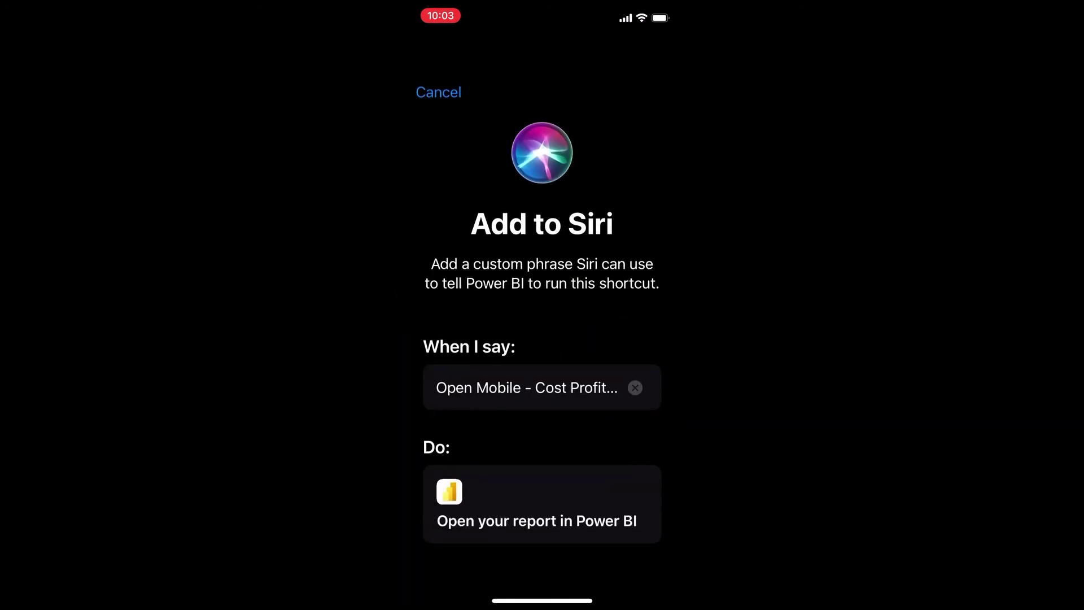
Replace the suggested Siri phrase with 'Open mobile sales Report' and confirm it.
{"action": "left_click", "coordinate": [634, 388]}
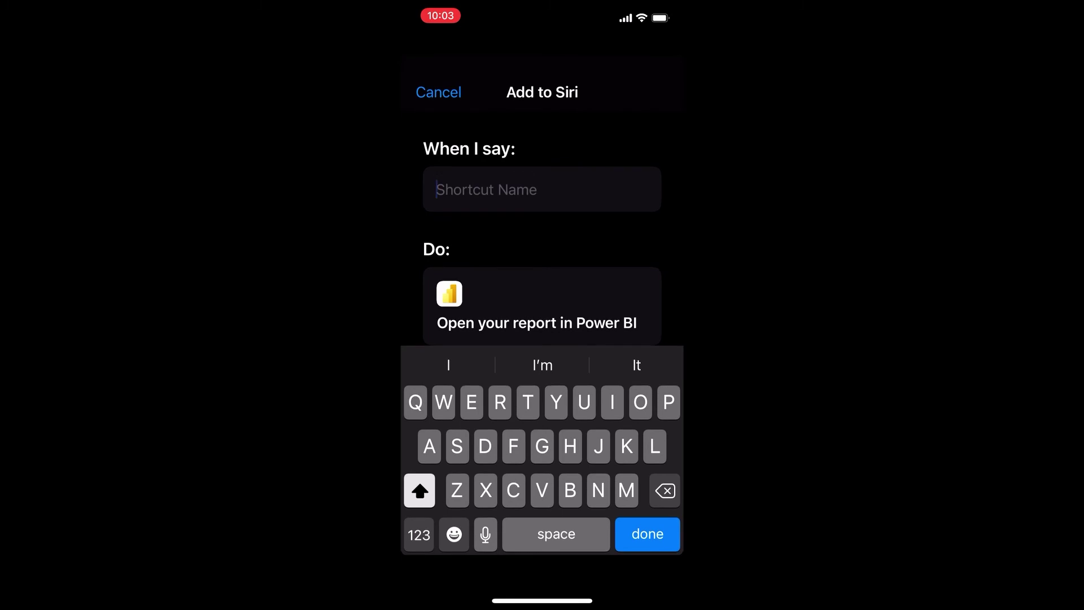
{"action": "type", "text": "Open"}
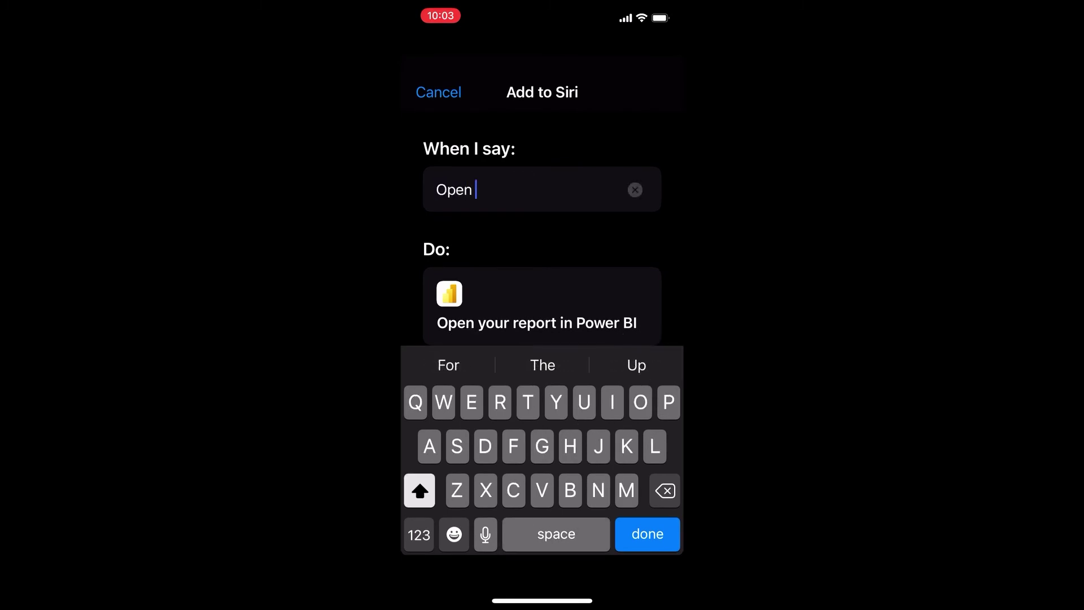
{"action": "key", "text": "shift"}
{"action": "type", "text": "mobo"}
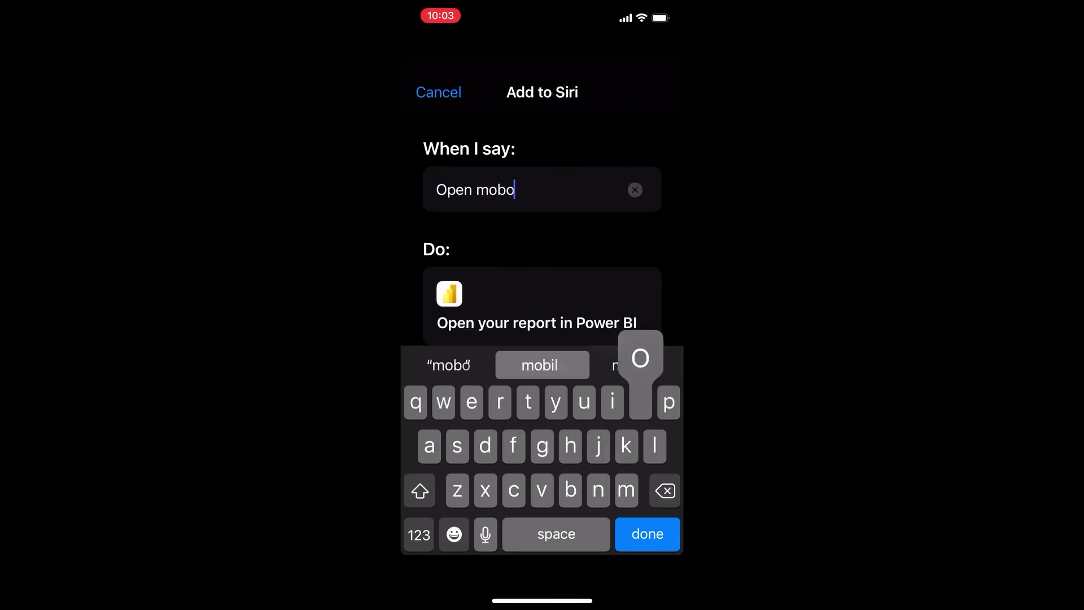
{"action": "key", "text": "BackSpace"}
{"action": "type", "text": "ile s"}
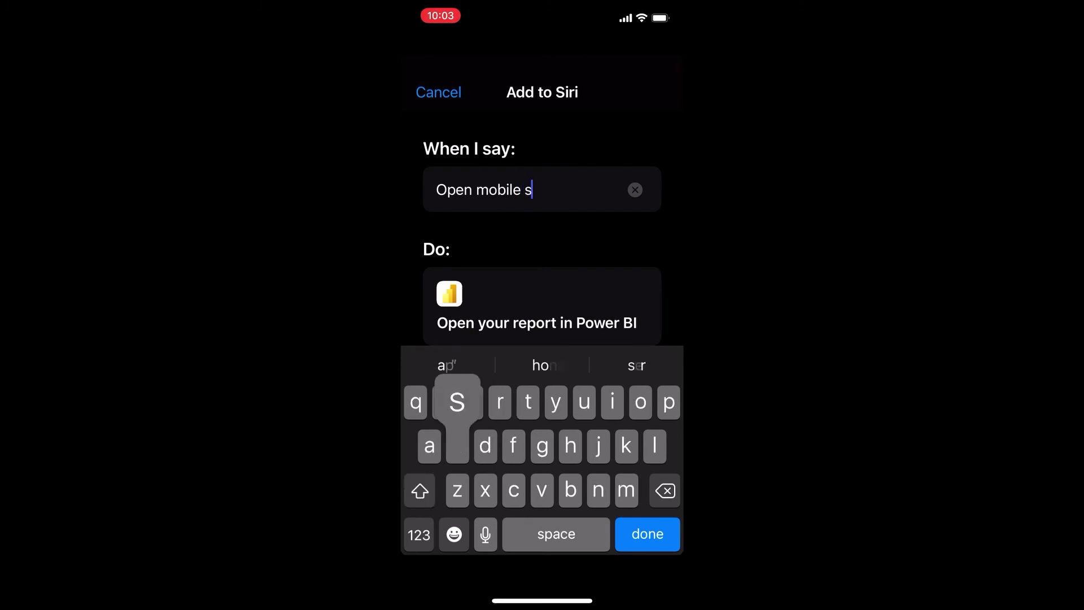
{"action": "type", "text": "ales Rwport"}
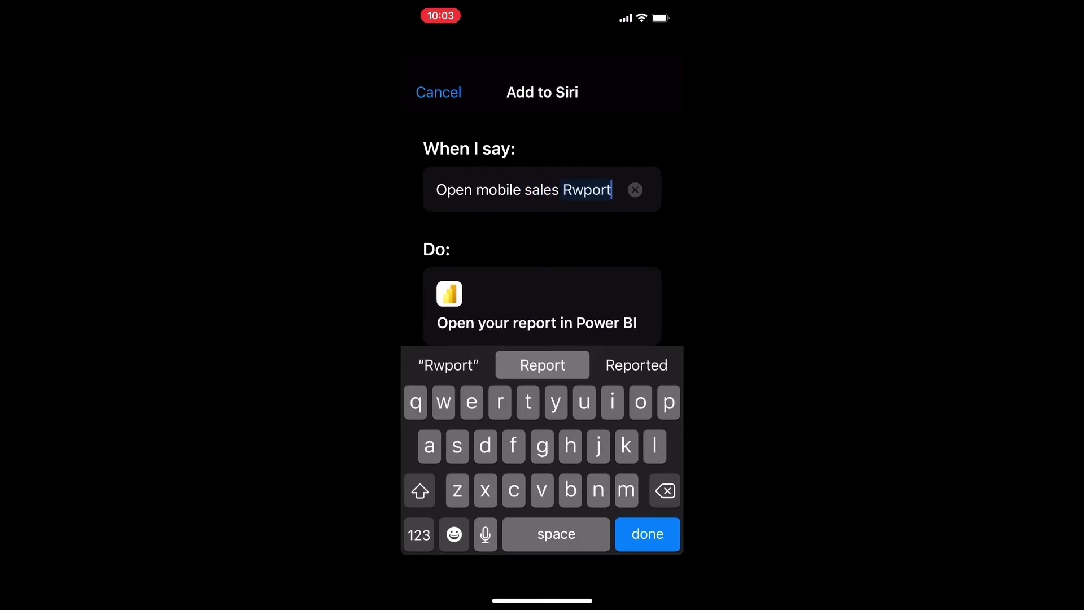
{"action": "key", "text": "BackSpace"}
{"action": "key", "text": "BackSpace"}
{"action": "key", "text": "BackSpace"}
{"action": "key", "text": "BackSpace"}
{"action": "key", "text": "BackSpace"}
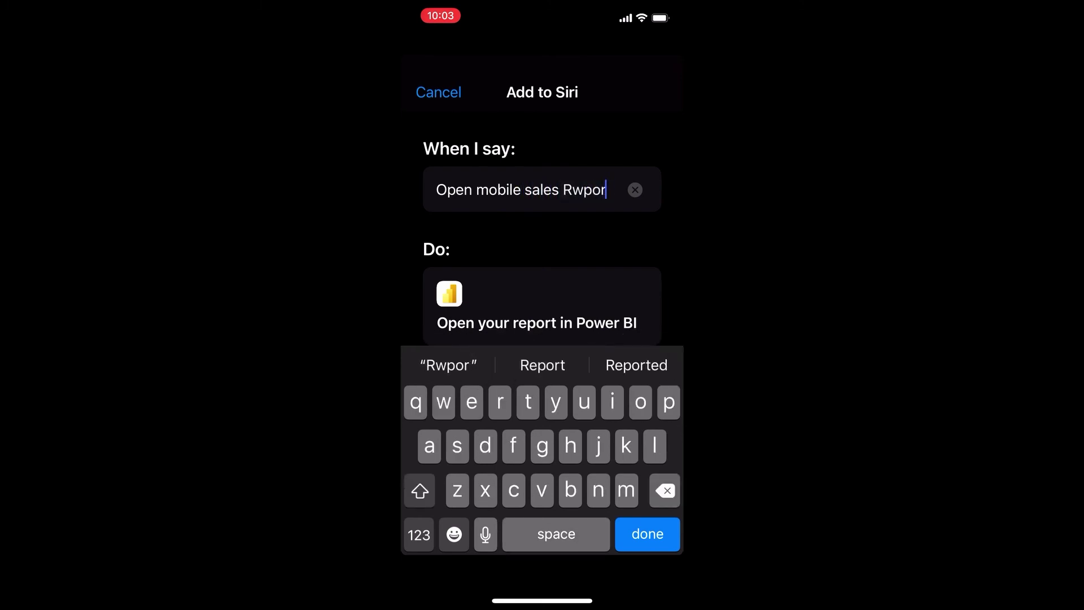
{"action": "type", "text": "eport"}
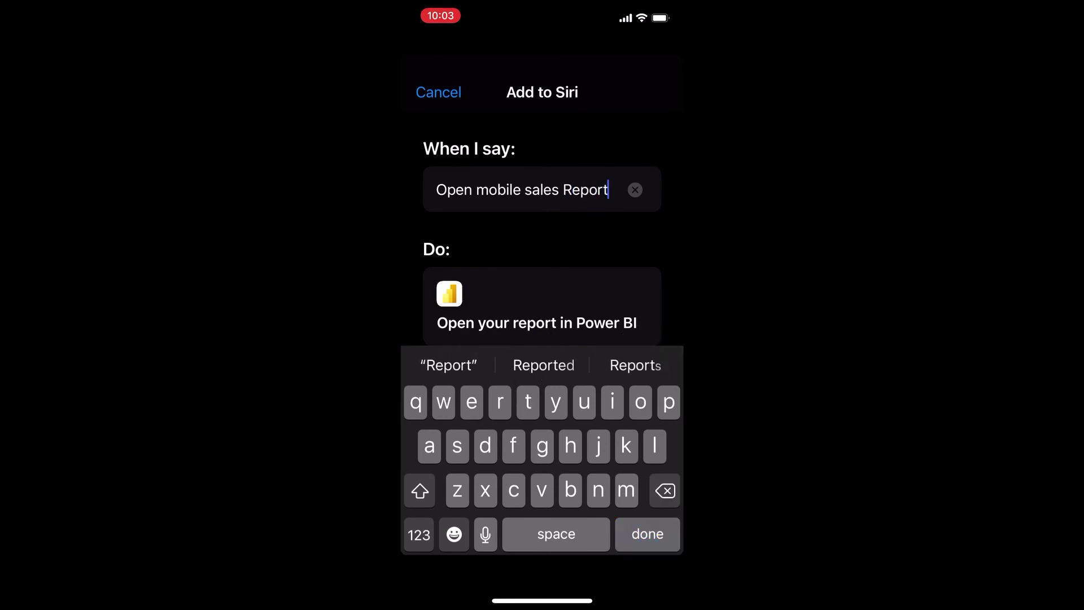
{"action": "key", "text": "Return"}
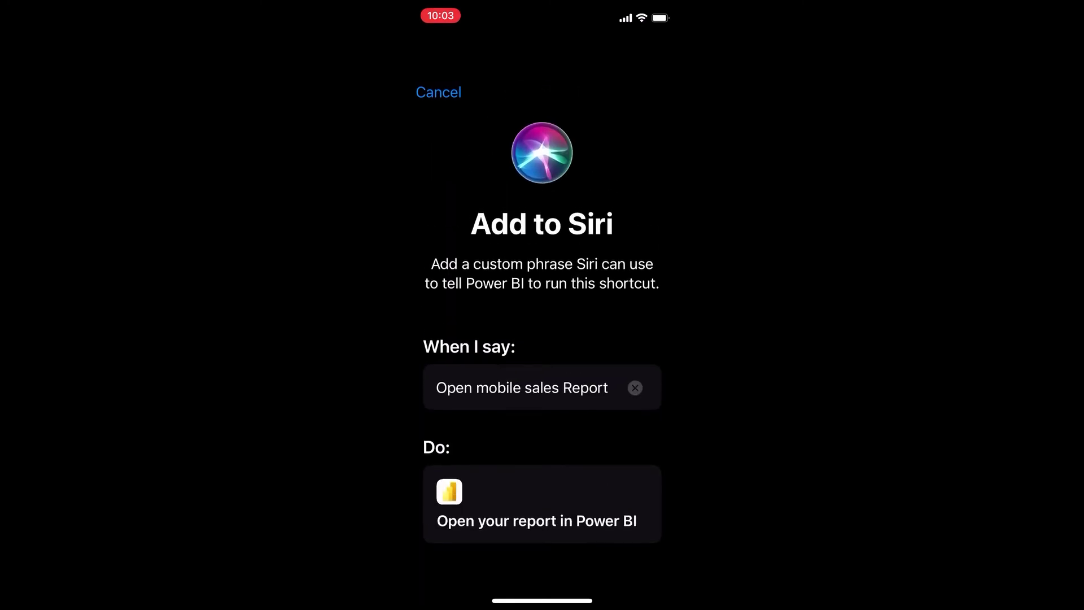
{"action": "scroll", "coordinate": [542, 338], "scroll_direction": "down", "scroll_amount": 3}
{"action": "left_click", "coordinate": [542, 455]}
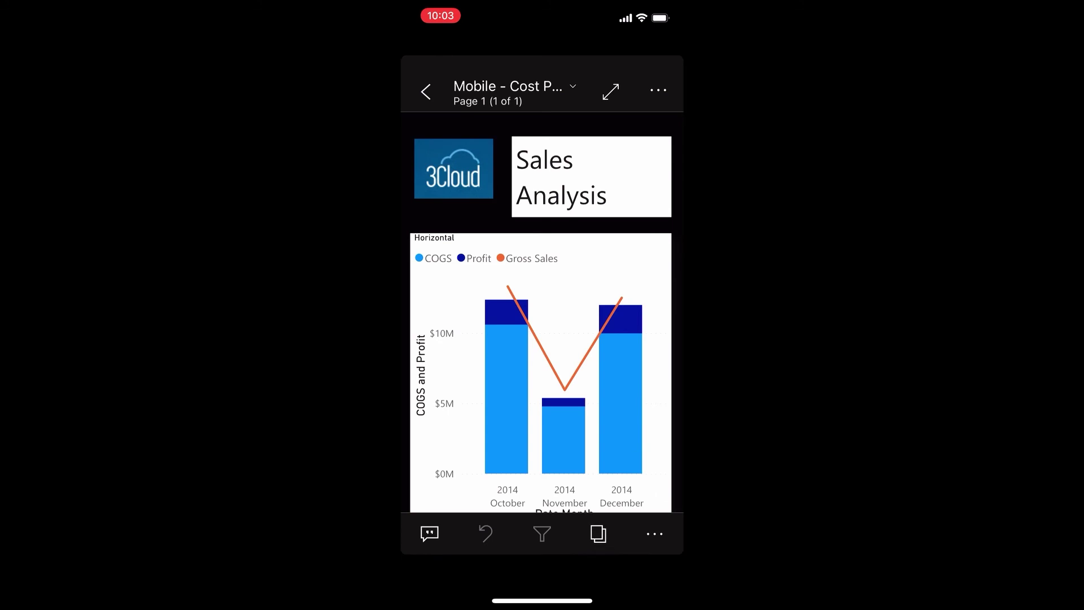
{"action": "left_click_drag", "start_coordinate": [542, 600], "coordinate": [542, 395]}
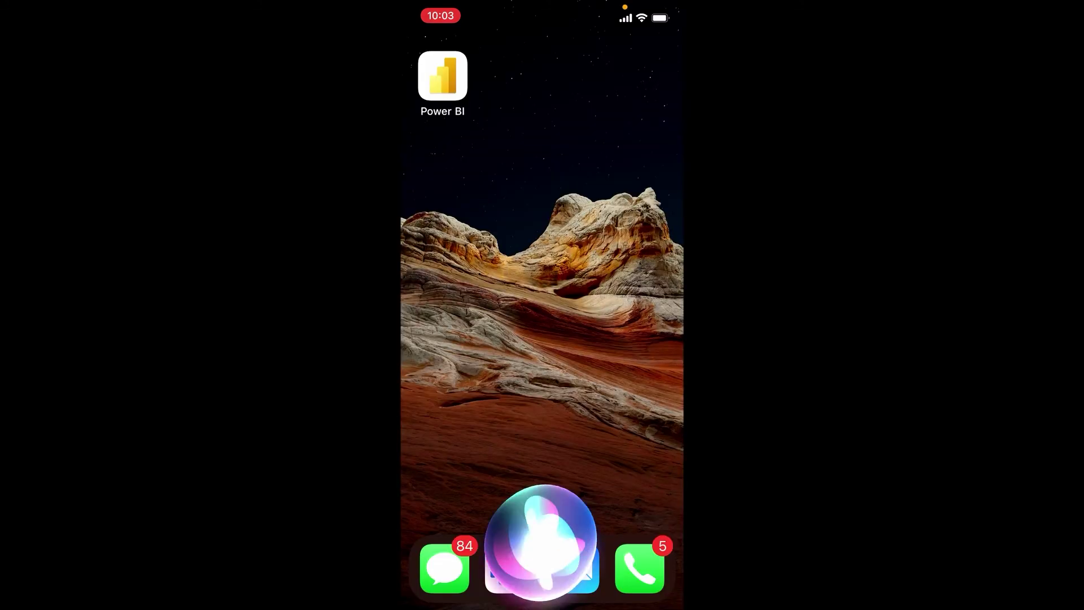